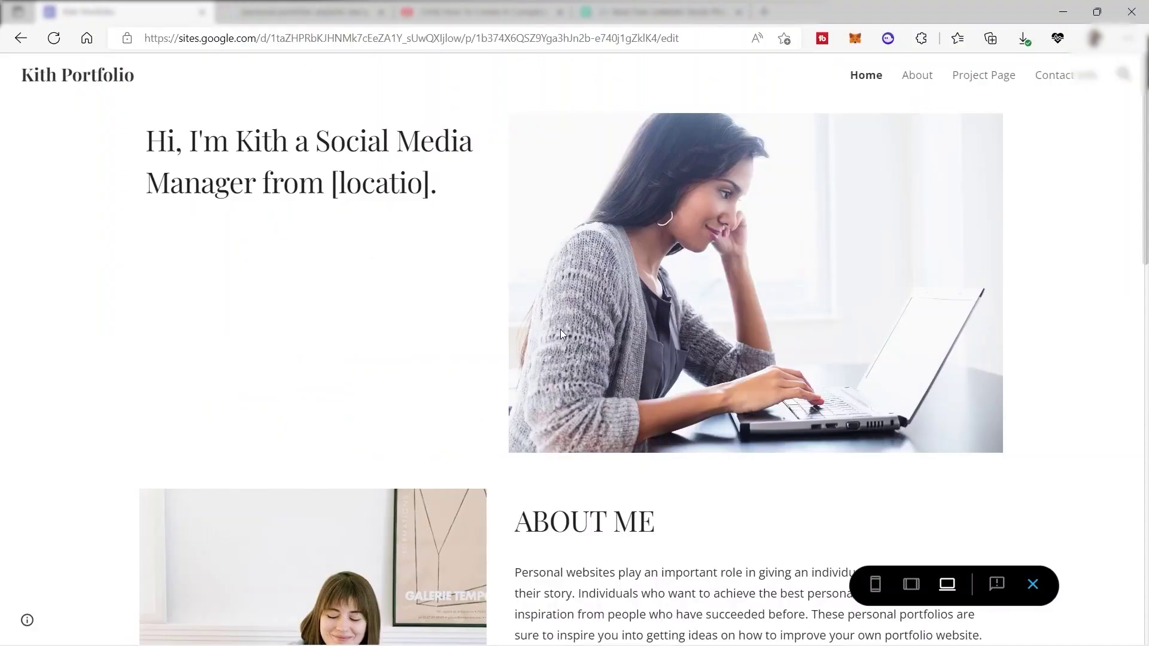
- Review the finished portfolio home page in the desktop preview, from the introduction through the Services section
scroll(562, 328, down, 4)
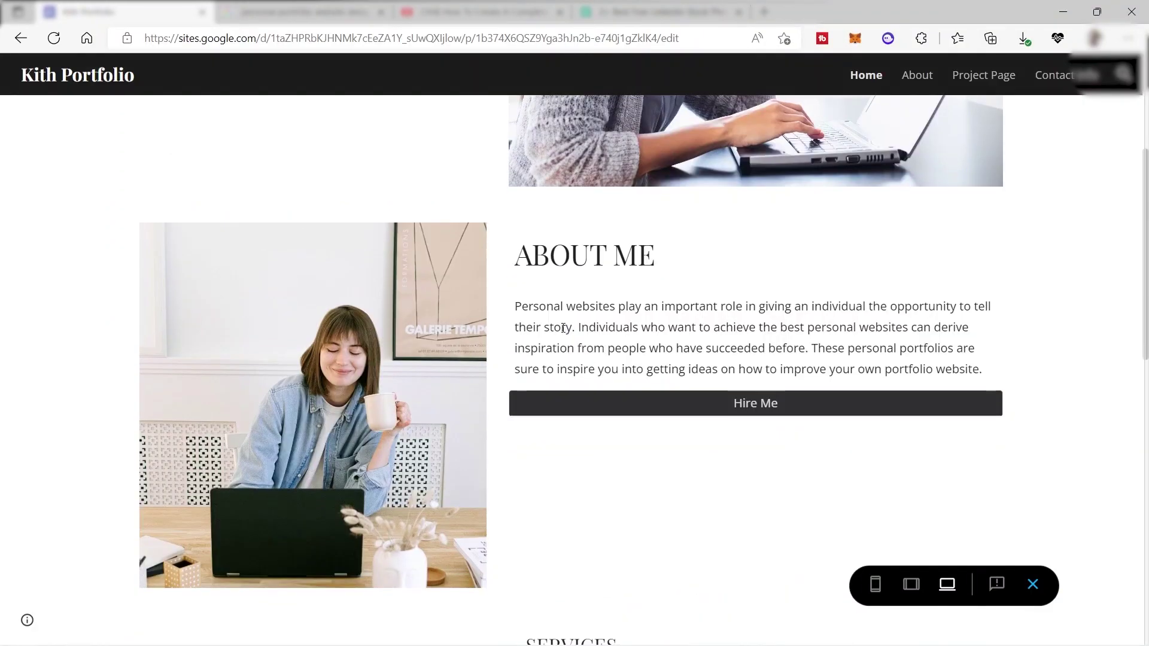
scroll(630, 327, down, 10)
scroll(853, 406, up, 4)
scroll(854, 407, up, 3)
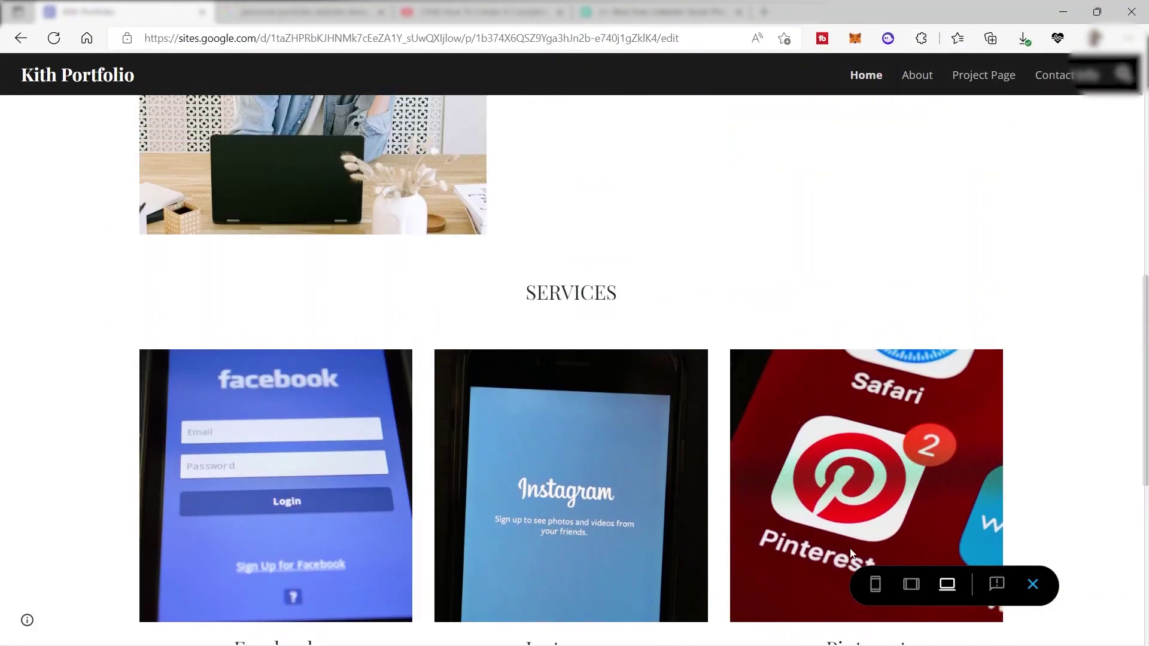
- Preview the portfolio page at phone size, check its navigation menu, and switch the preview to tablet size
click(875, 583)
scroll(552, 395, up, 10)
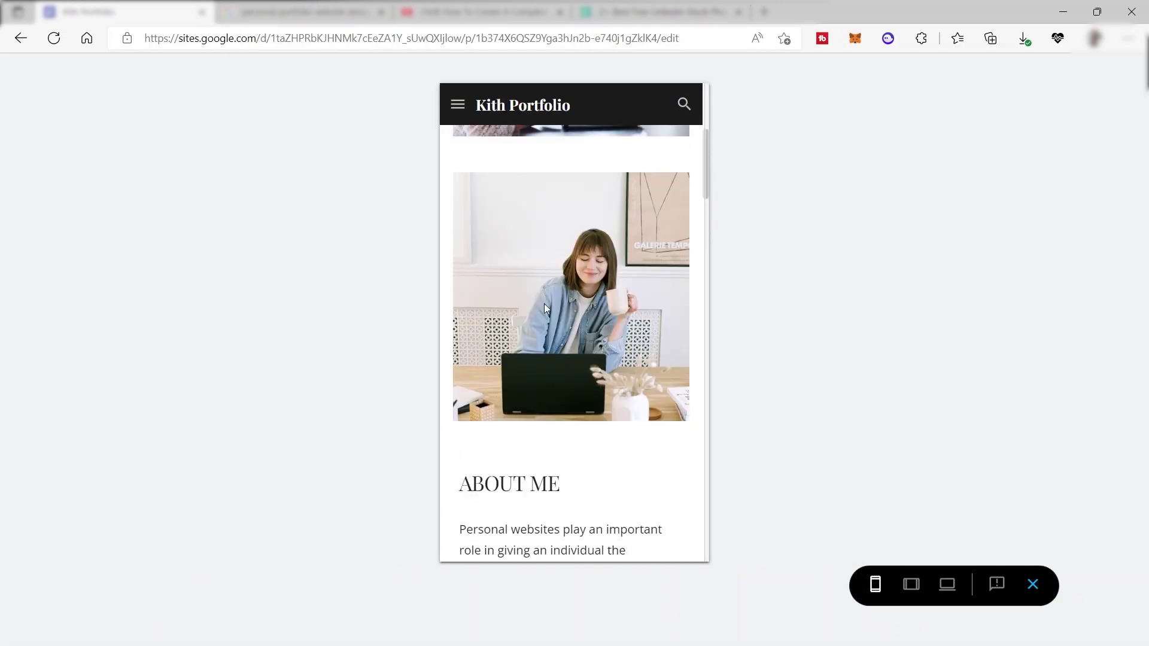
click(471, 112)
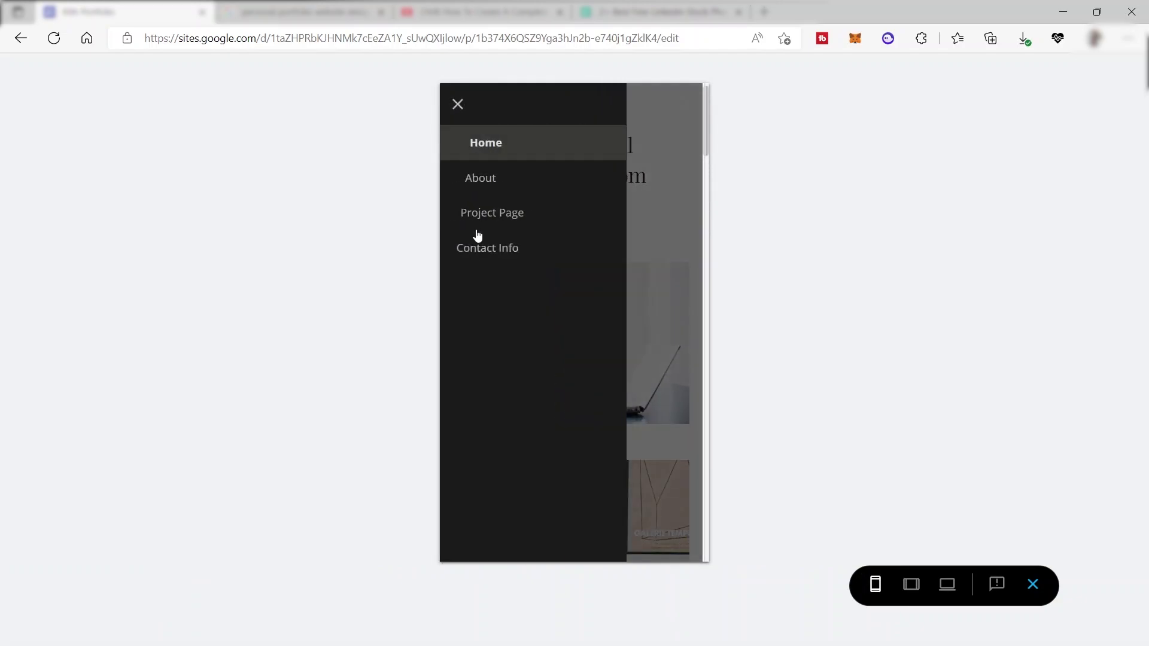
click(805, 459)
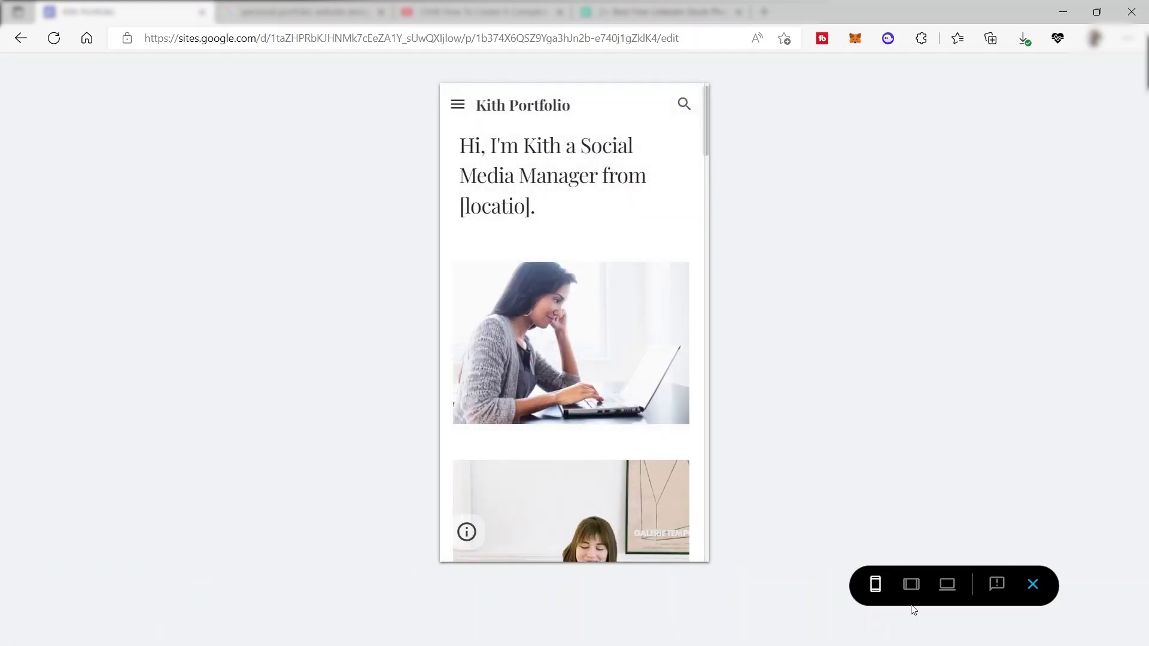
click(911, 584)
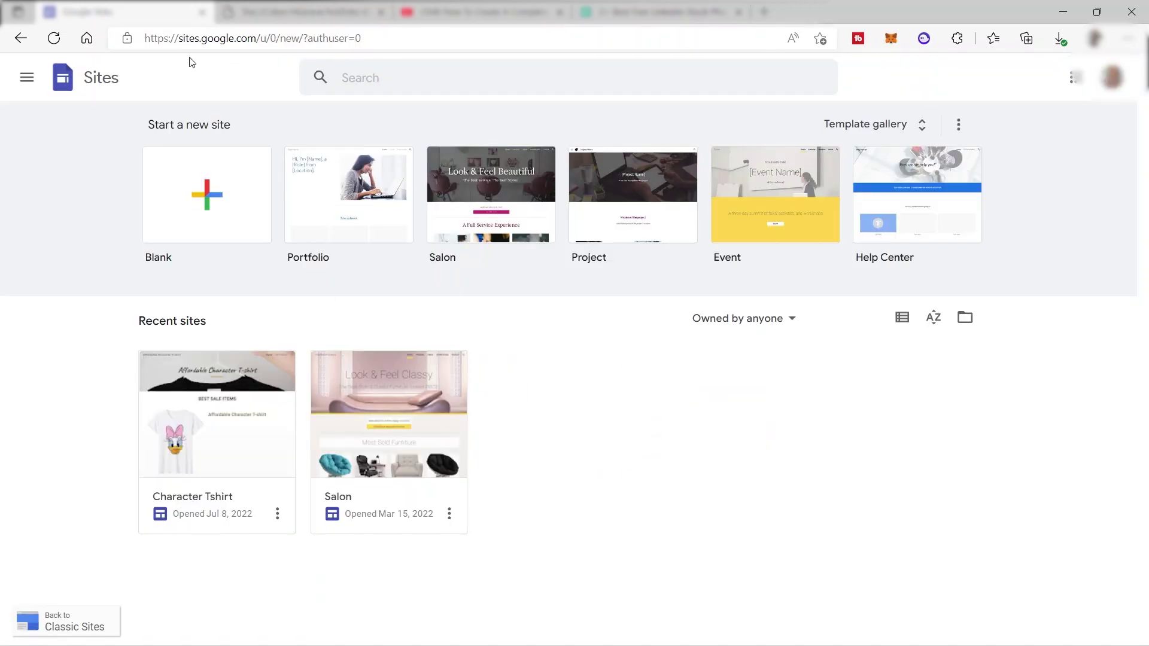
- Create a new site from the Personal category's Portfolio template in the template gallery
drag(175, 38, 328, 37)
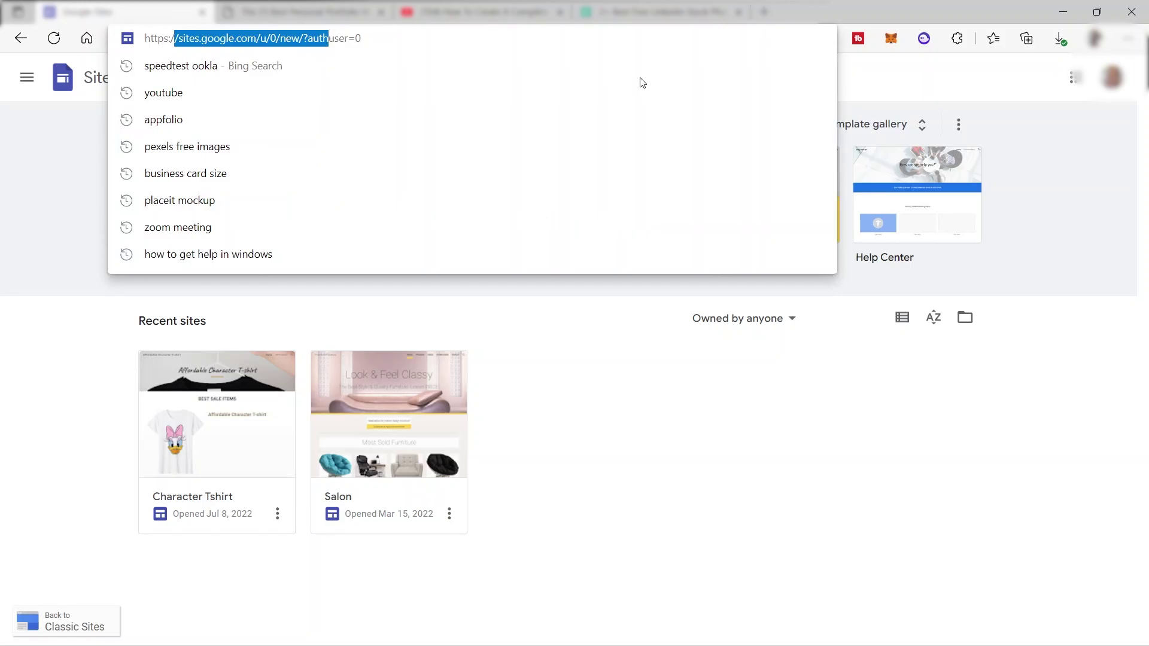
click(927, 87)
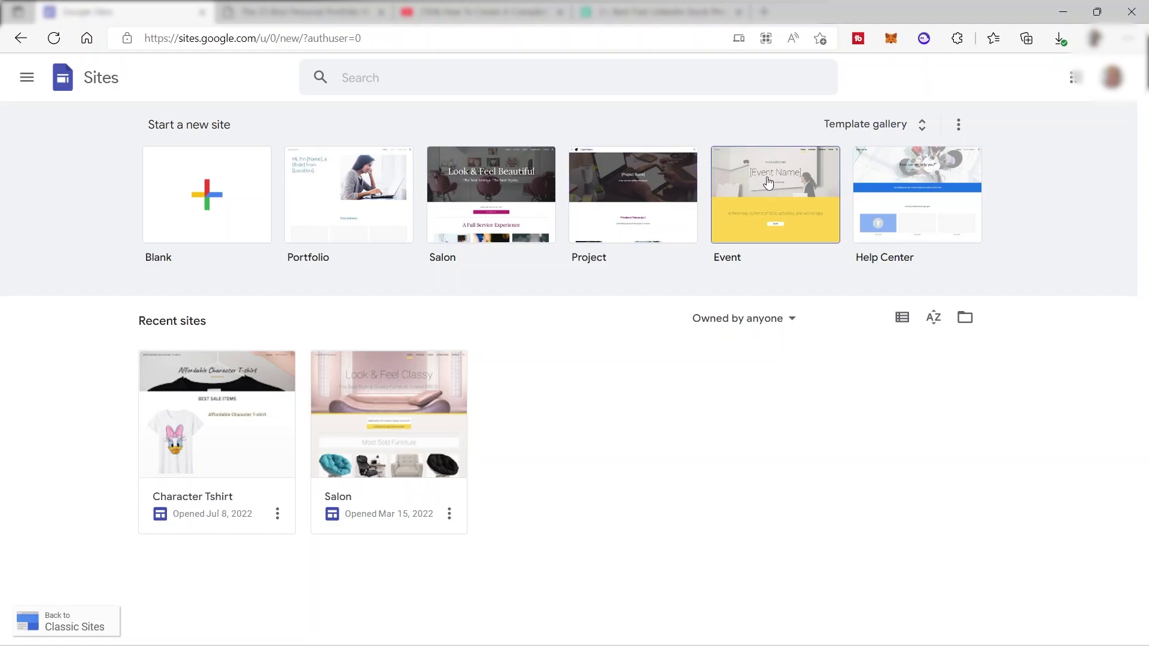
click(874, 124)
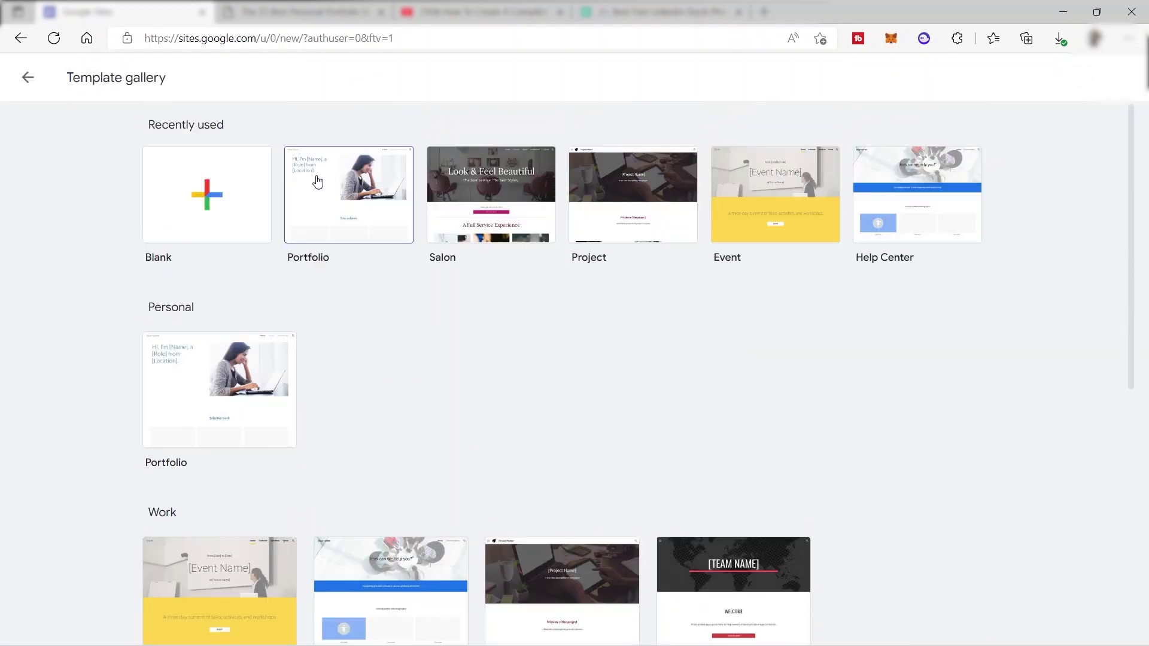
click(217, 402)
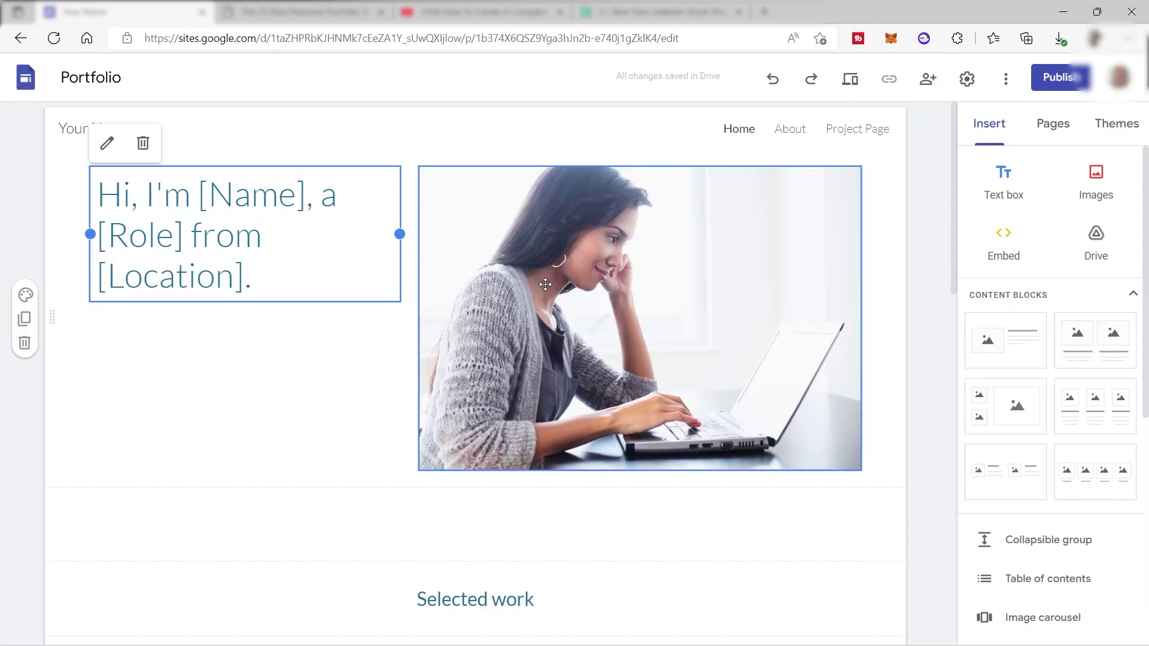
- Delete the media placeholder sections below Selected work and the "Get in touch at [email address]" section
scroll(626, 246, down, 7)
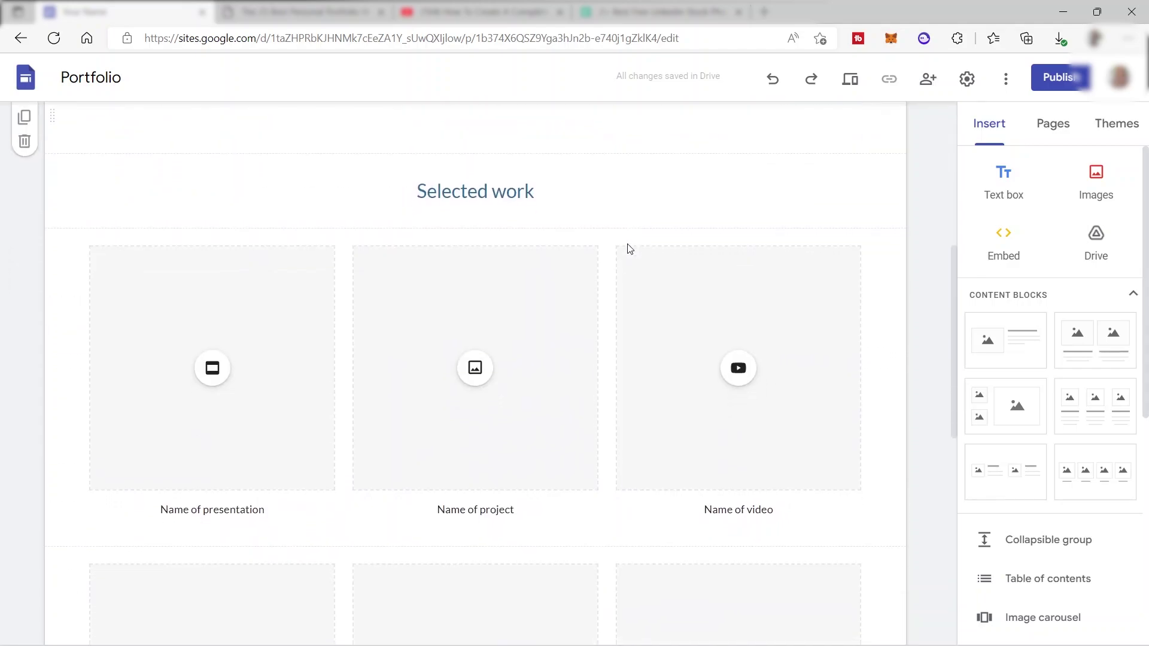
scroll(626, 246, down, 10)
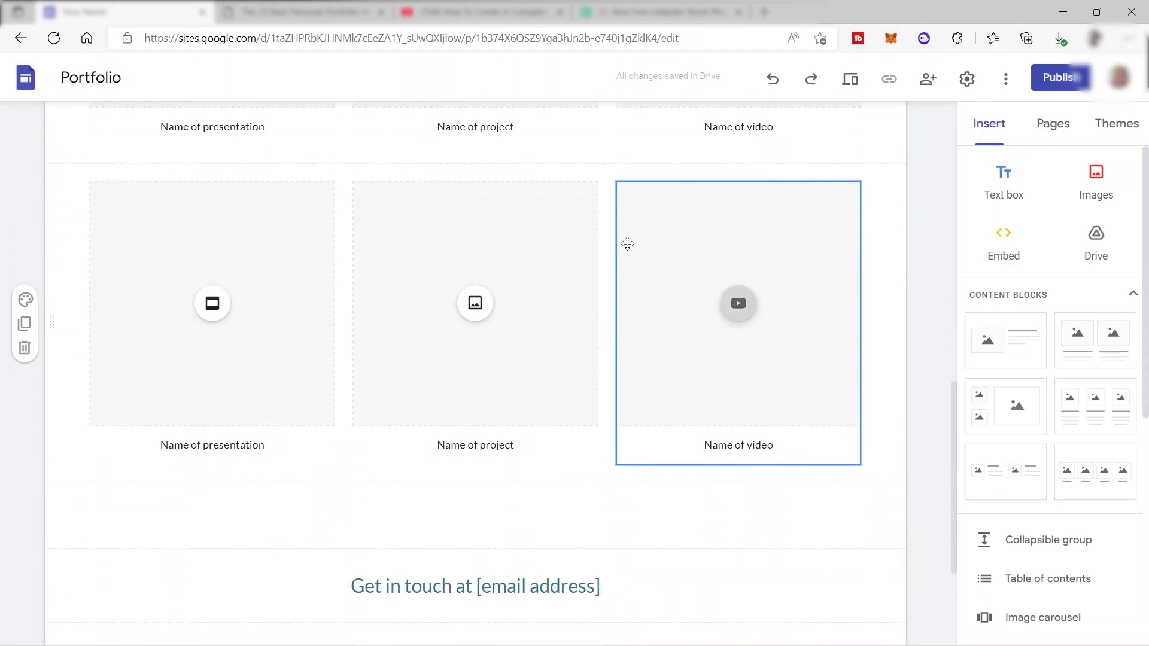
scroll(639, 283, up, 4)
scroll(639, 282, up, 8)
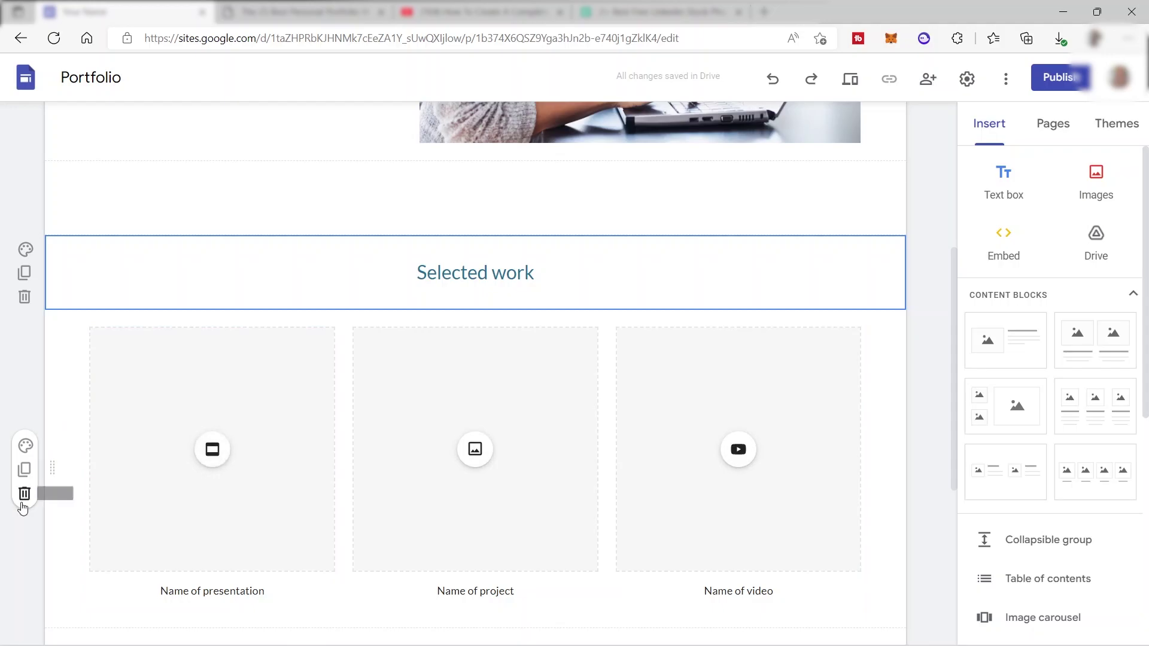
click(24, 494)
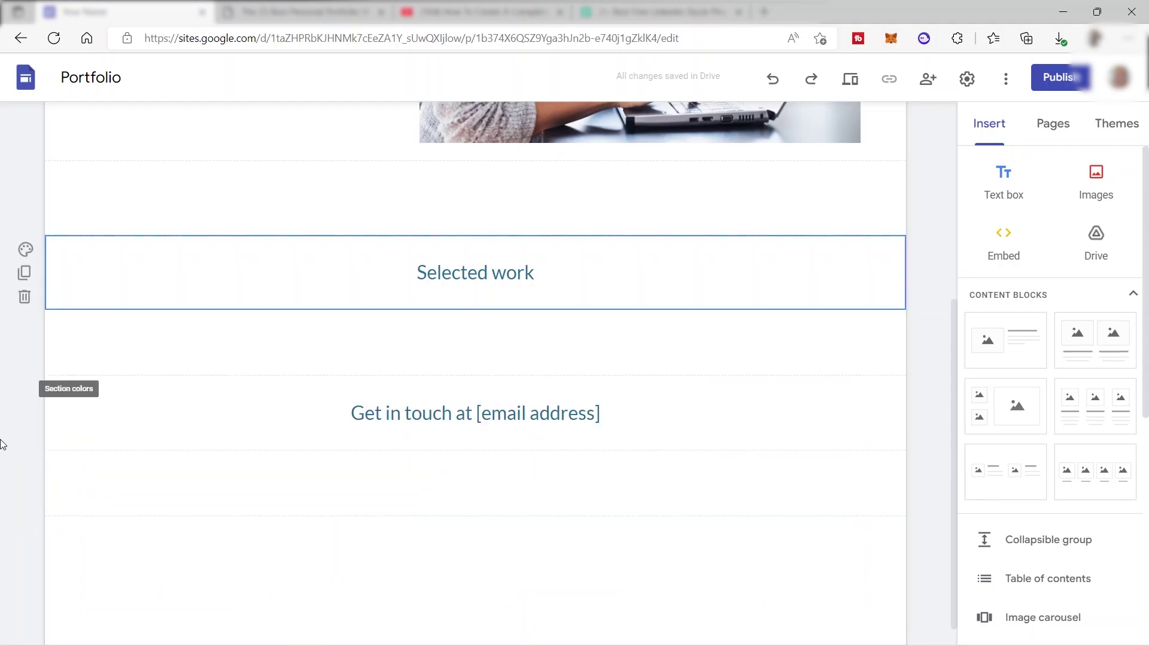
click(25, 438)
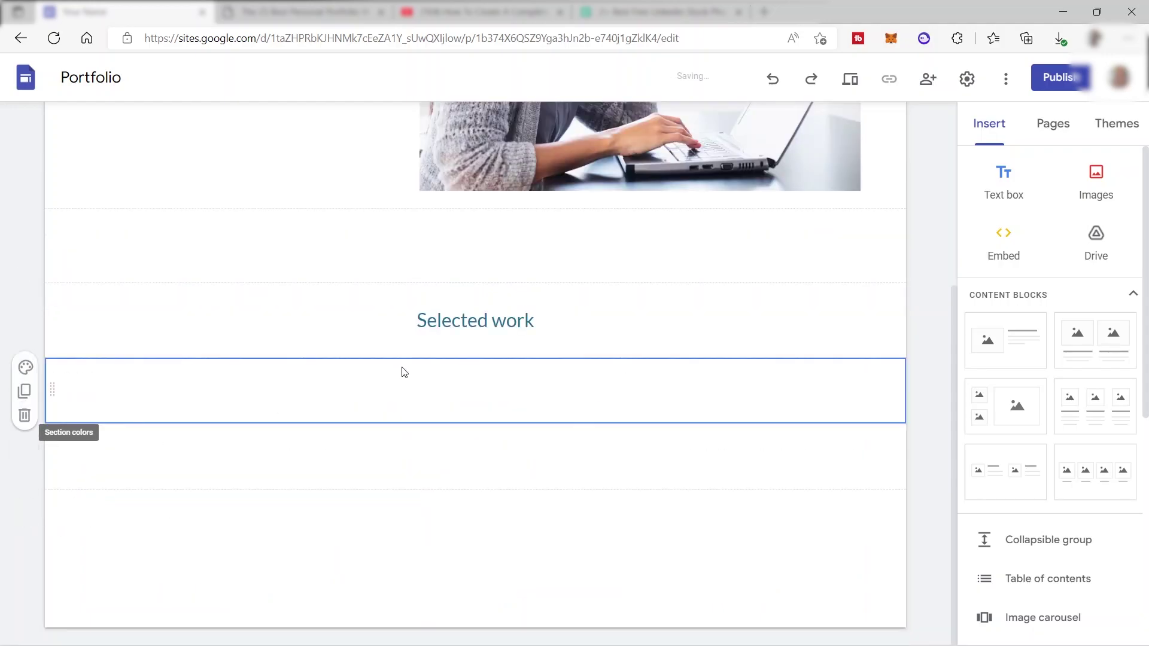
- Insert the content block with three image columns, each with a heading and body text, into the home page
scroll(102, 452, up, 5)
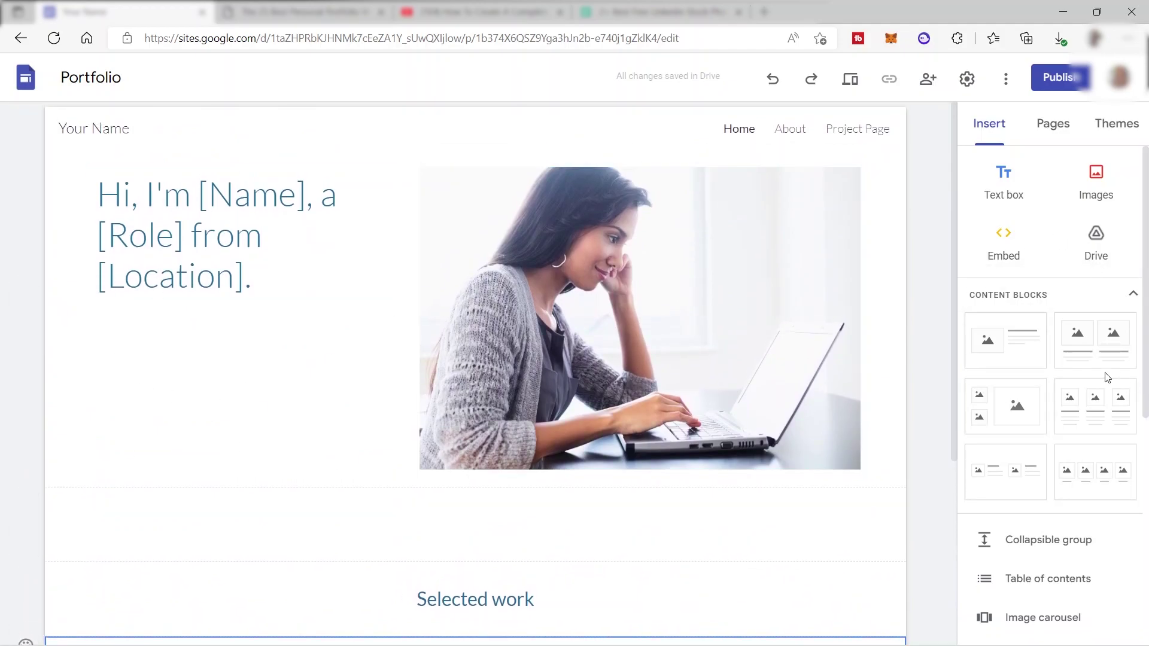
scroll(1070, 335, down, 4)
scroll(1077, 326, down, 3)
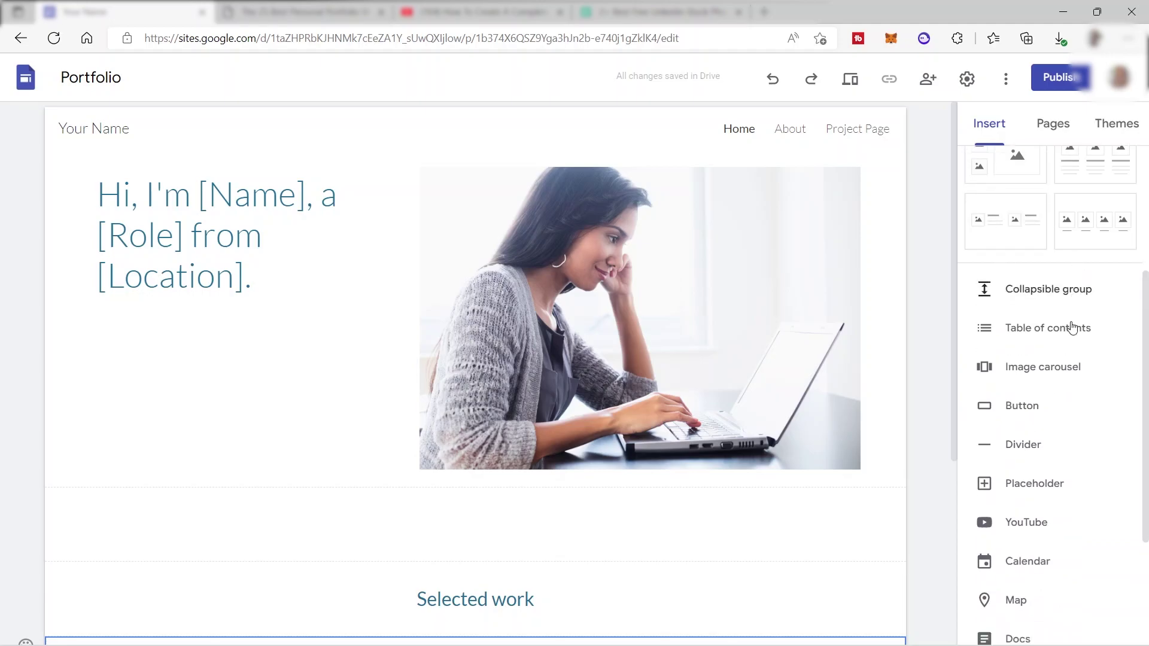
scroll(1056, 276, up, 3)
scroll(1056, 277, up, 2)
scroll(795, 561, down, 5)
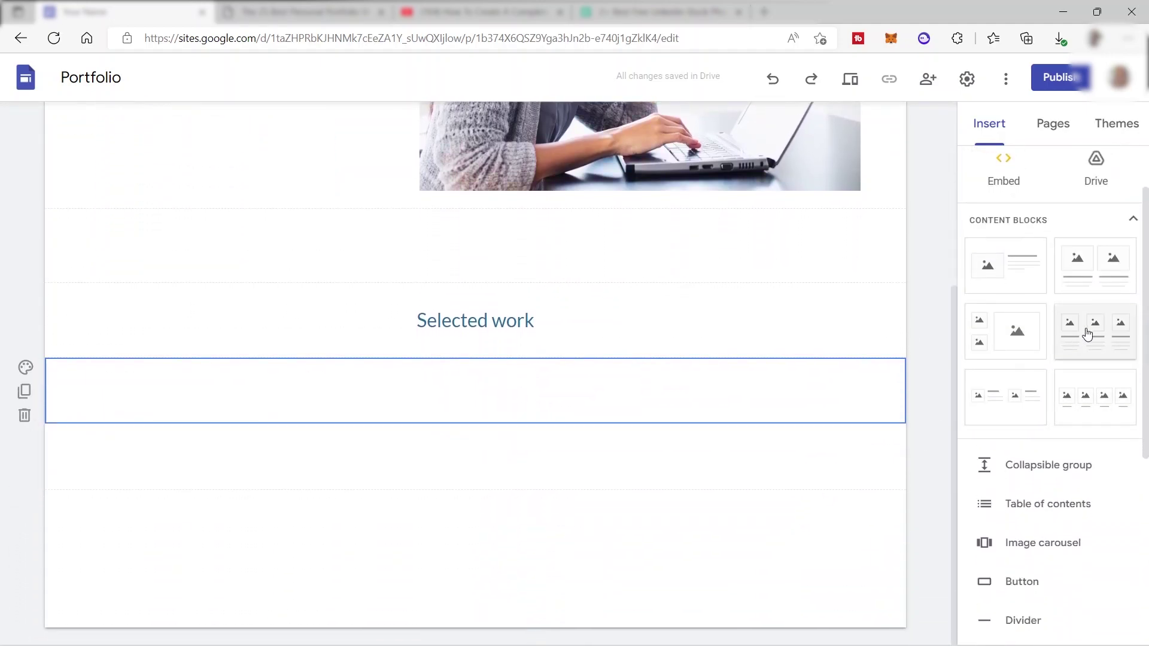
click(1117, 336)
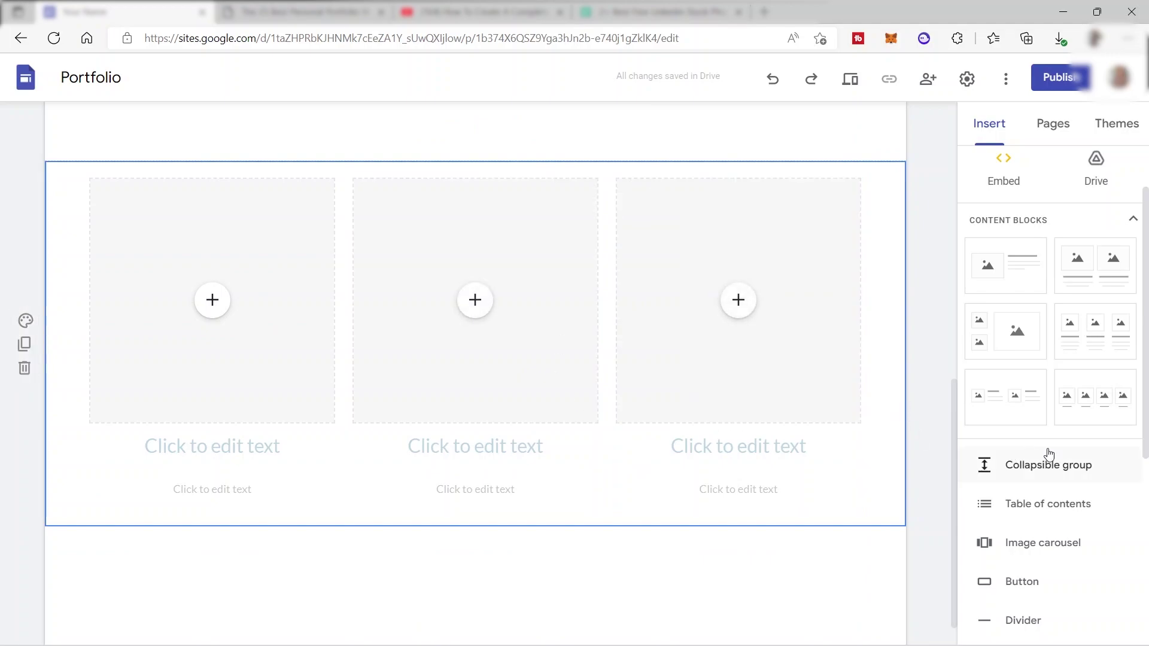
- Look through the remaining insertable elements and the list of site pages
scroll(1053, 371, down, 3)
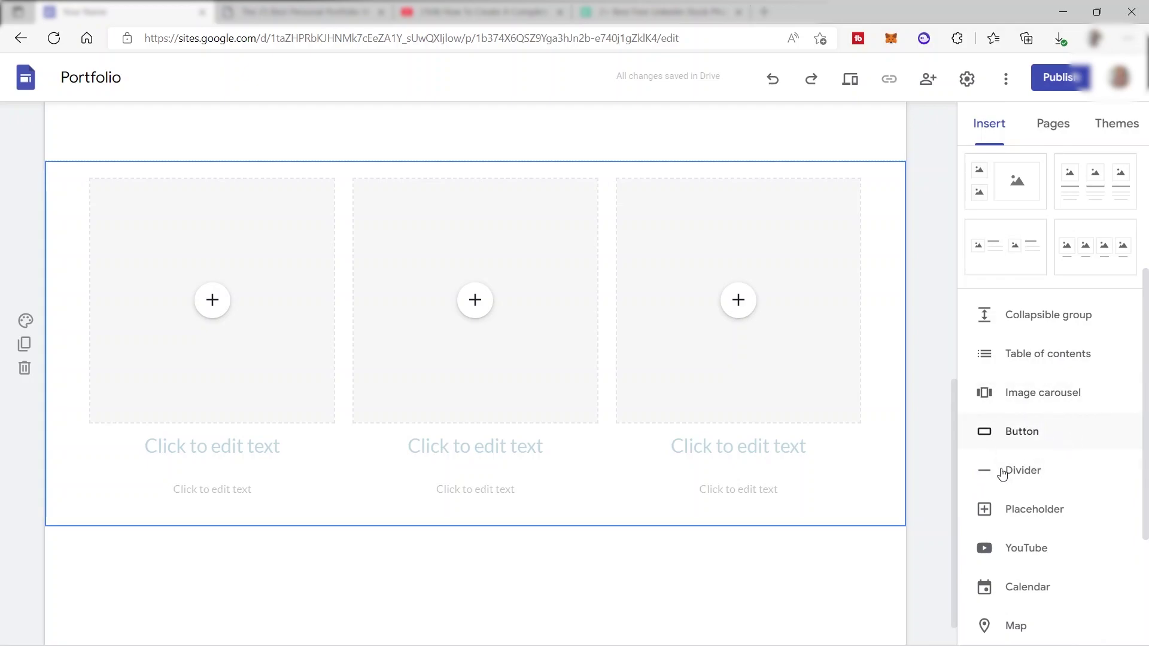
scroll(1038, 547, down, 1)
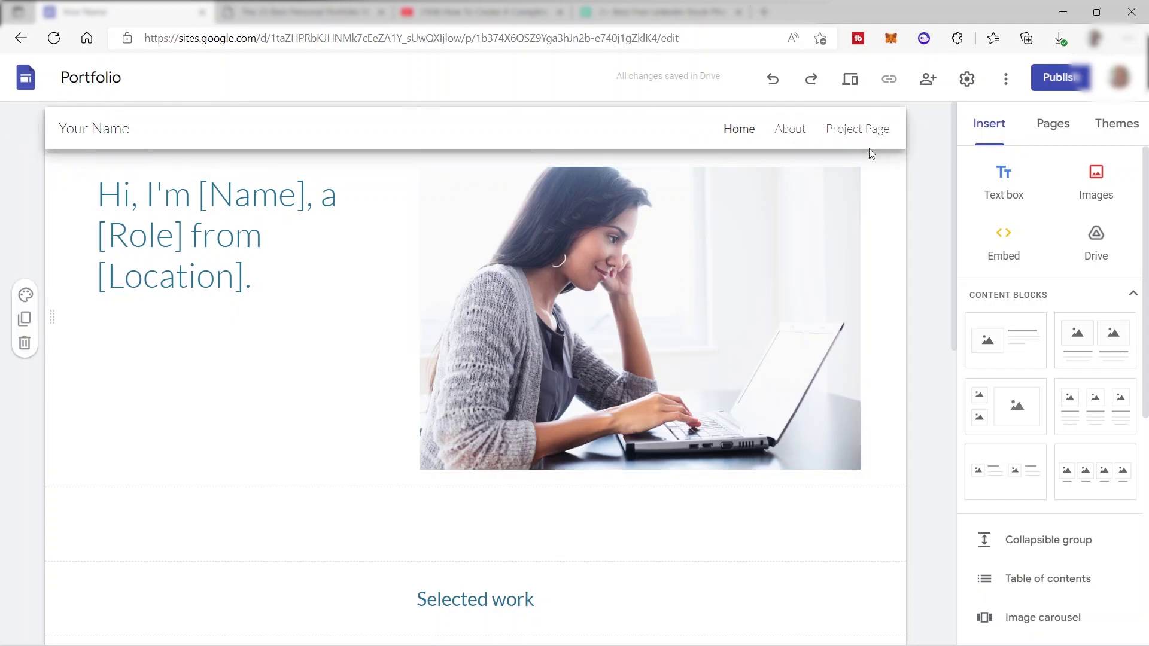
click(1053, 130)
mouse_move(1053, 595)
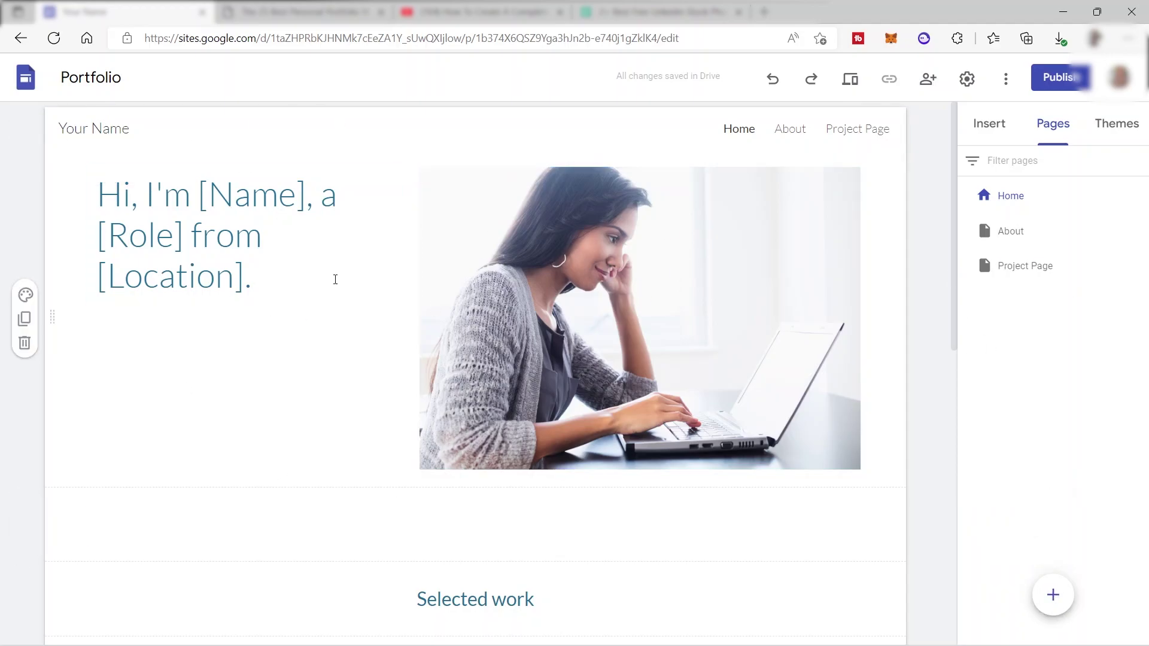
- Try the Aristotle, Diplomat and Vision themes on the site and settle on Diplomat
click(1108, 129)
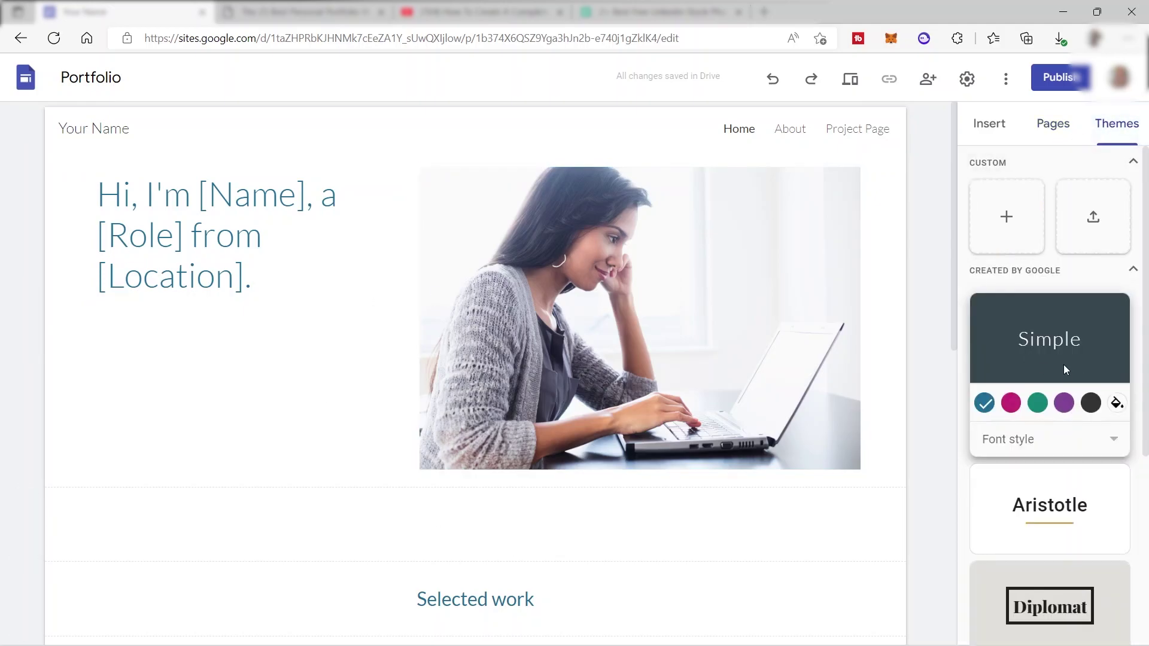
scroll(1063, 360, down, 2)
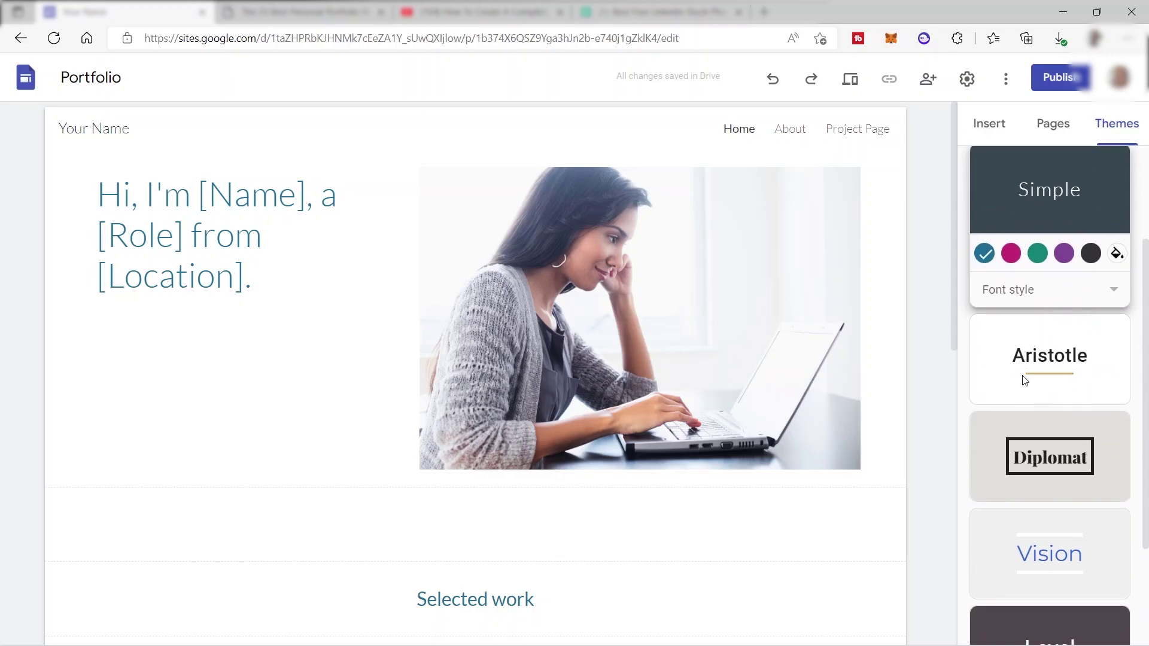
click(1006, 355)
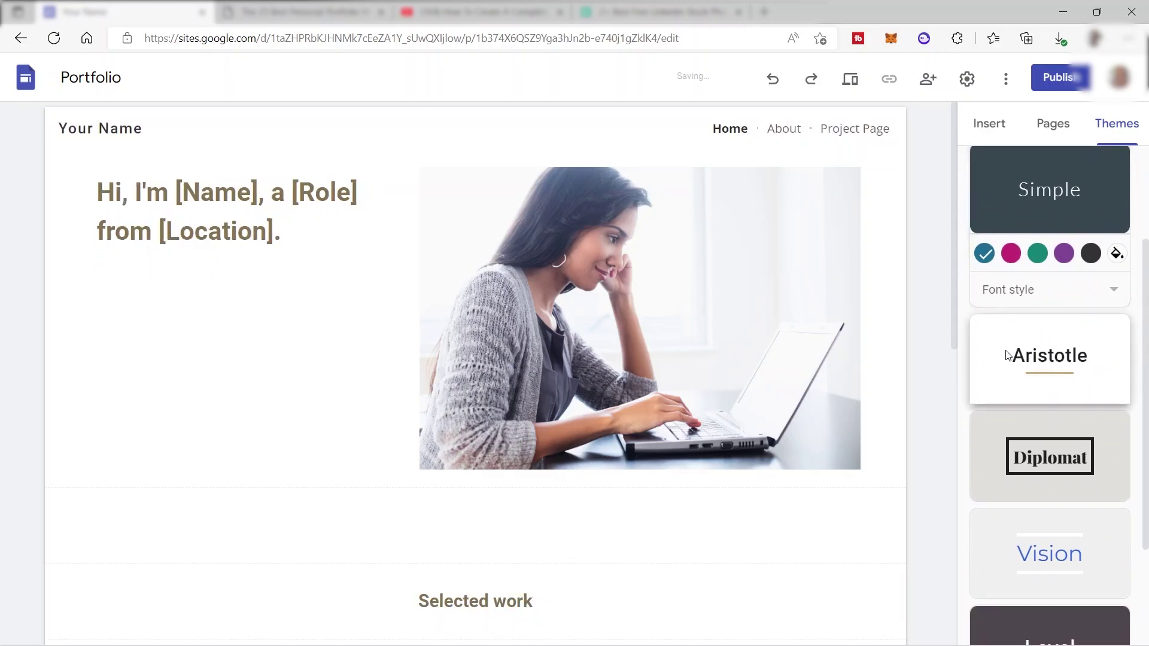
click(987, 481)
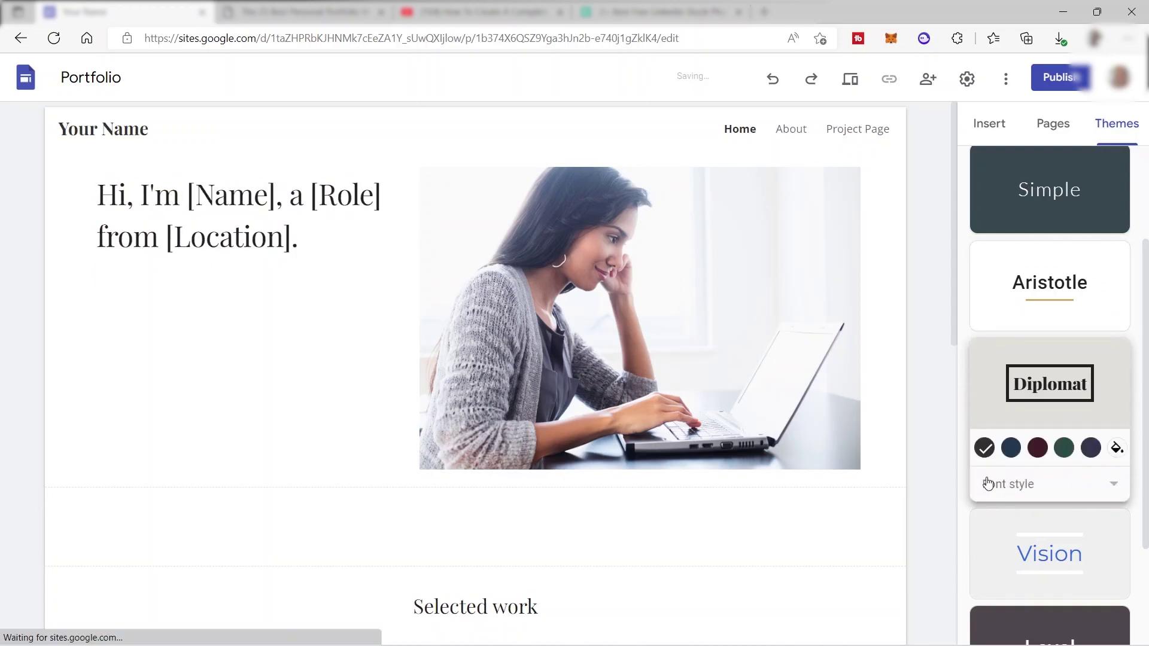
click(1000, 551)
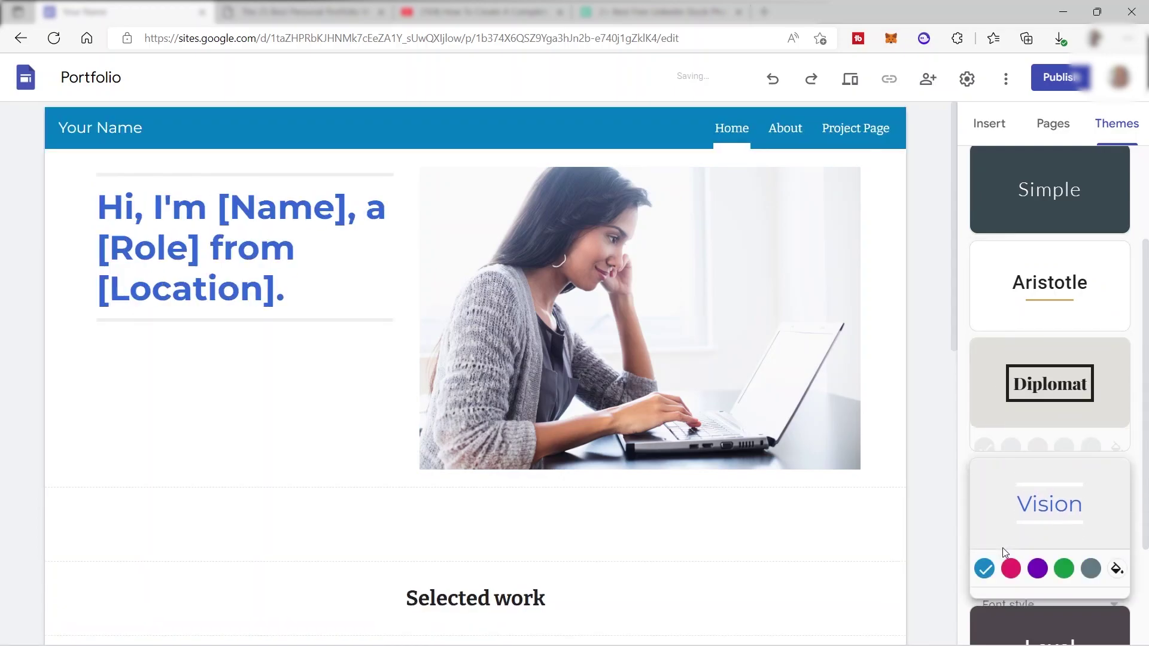
click(986, 390)
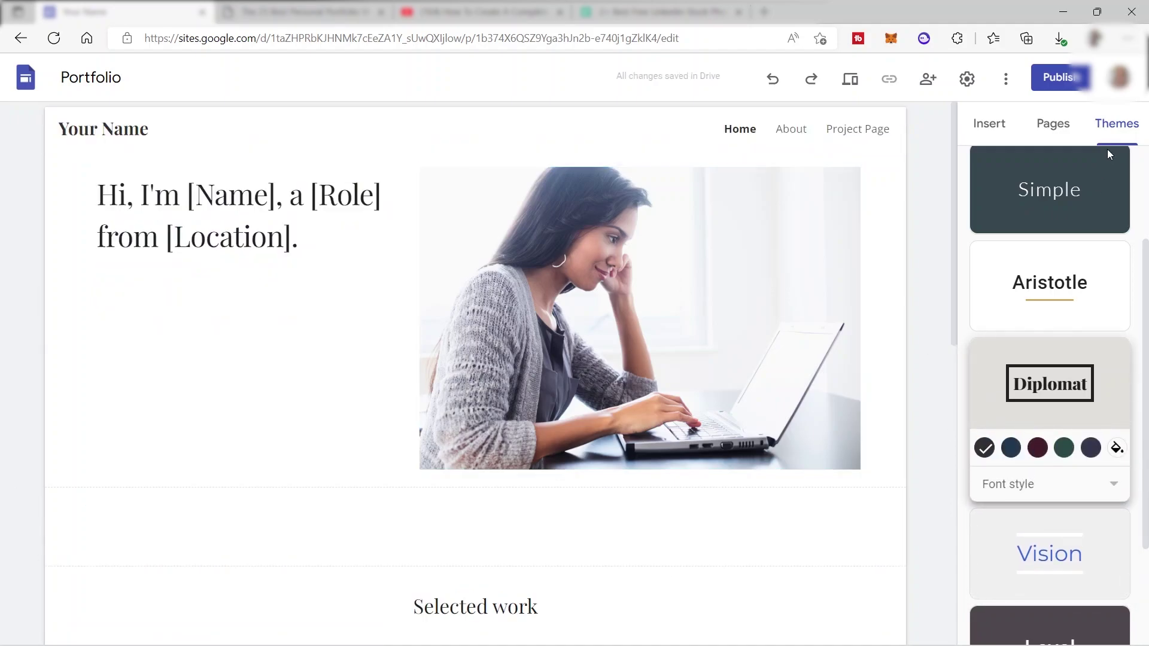
- Rewrite the introduction heading after "Hi, I'm" with the portfolio owner's first name followed by "a Social Media Manager from [locatio]"
click(990, 123)
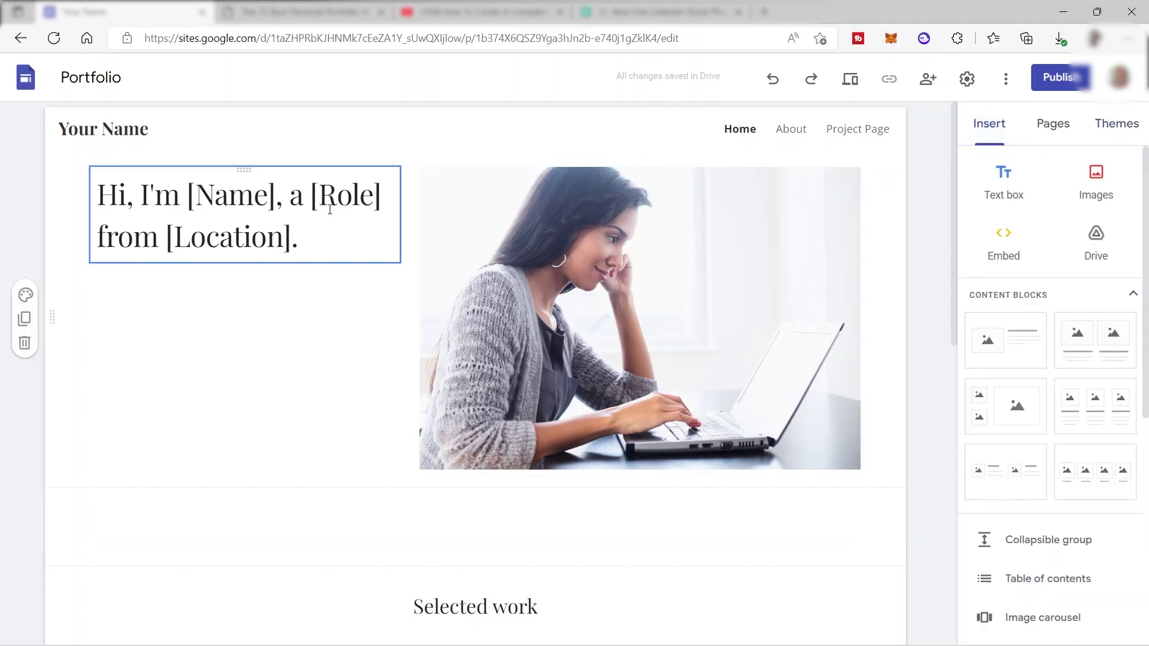
click(295, 240)
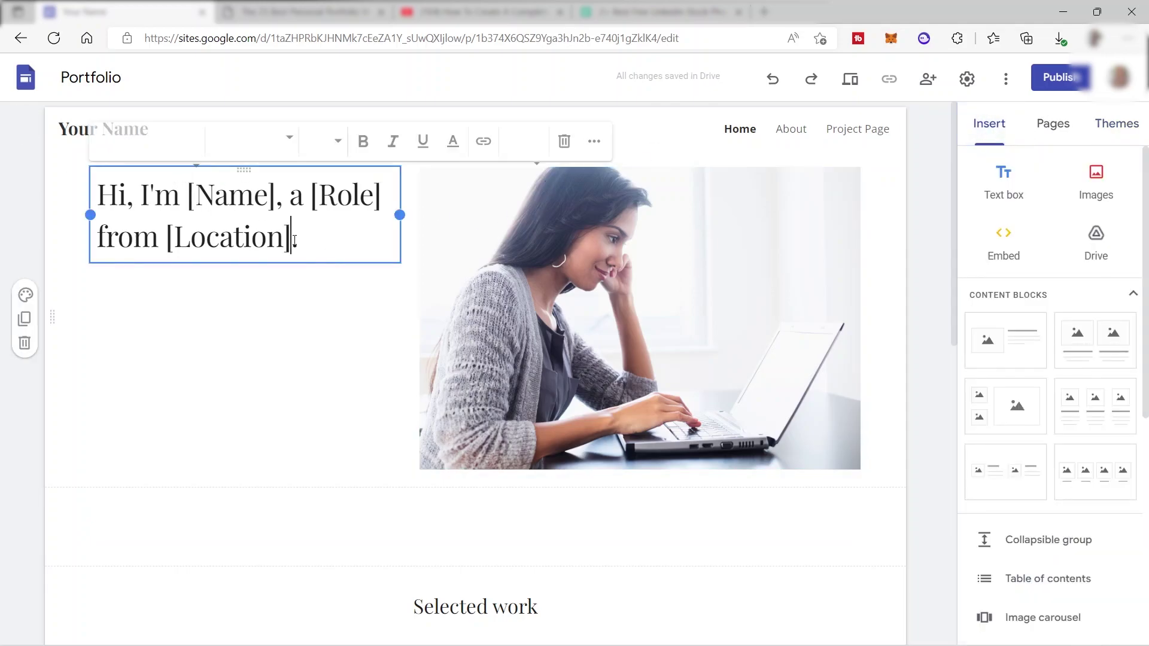
key(BackSpace)
key(BackSpace)
key(BackSpace)
key(BackSpace)
key(BackSpace)
key(BackSpace)
key(BackSpace)
key(BackSpace)
key(BackSpace)
key(BackSpace)
key(BackSpace)
key(BackSpace)
key(BackSpace)
key(BackSpace)
key(BackSpace)
key(BackSpace)
key(BackSpace)
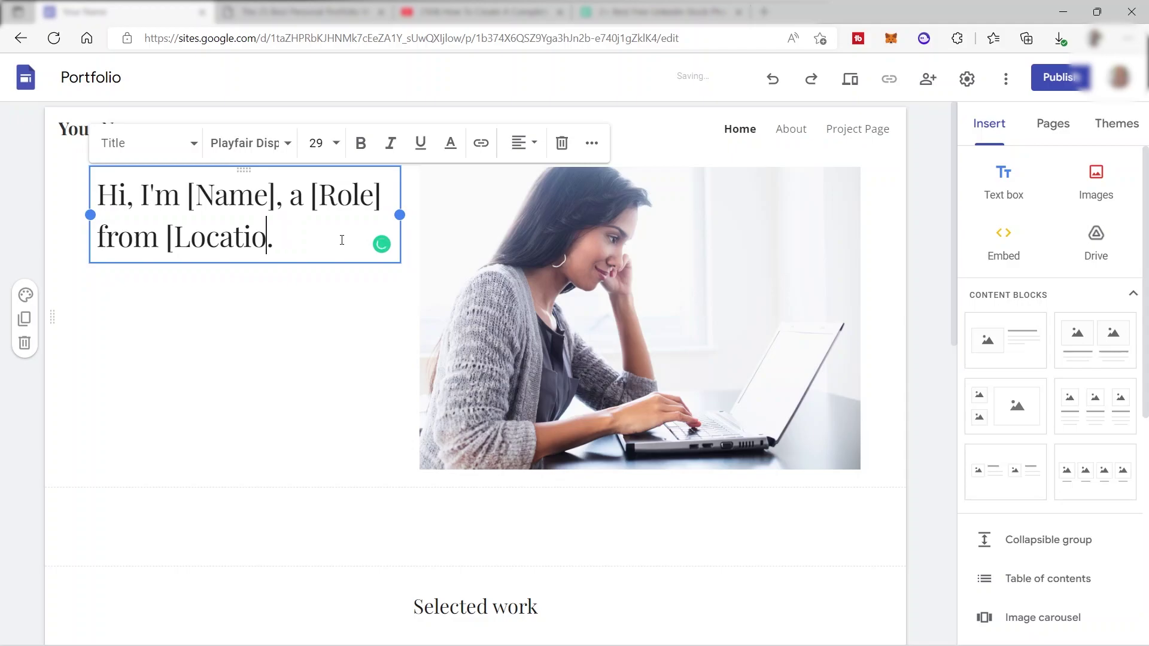
key(BackSpace)
key(BackSpace)
key(BackSpace)
key(BackSpace)
key(BackSpace)
key(BackSpace)
key(BackSpace)
key(BackSpace)
key(BackSpace)
key(BackSpace)
key(BackSpace)
key(BackSpace)
key(BackSpace)
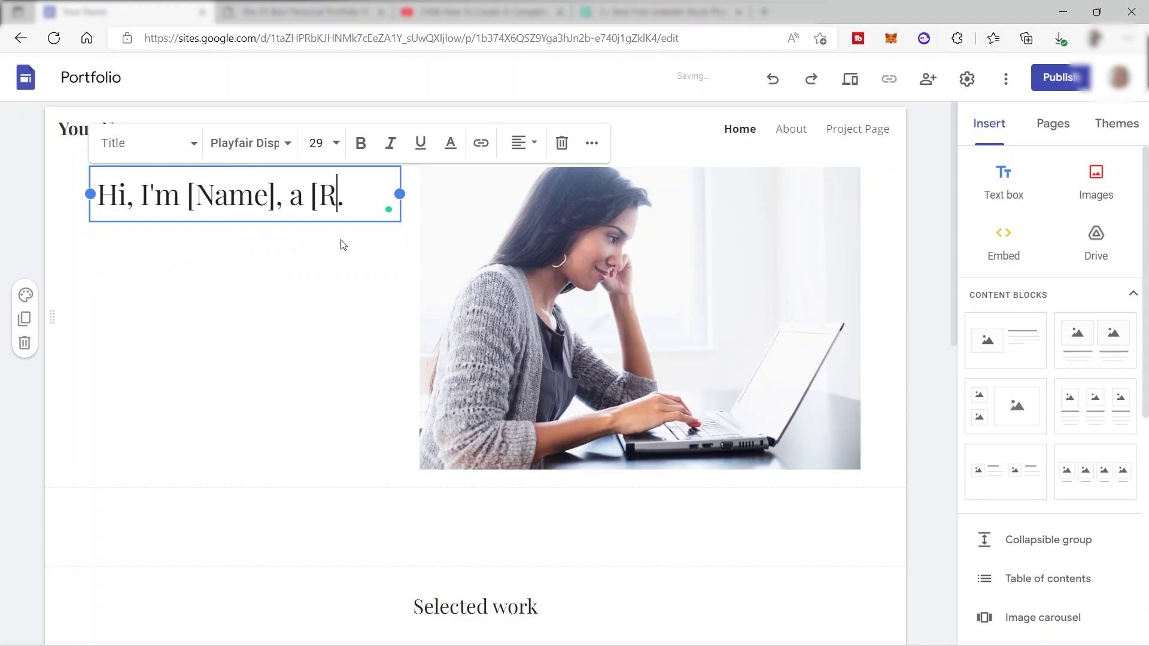
key(BackSpace)
key(BackSpace)
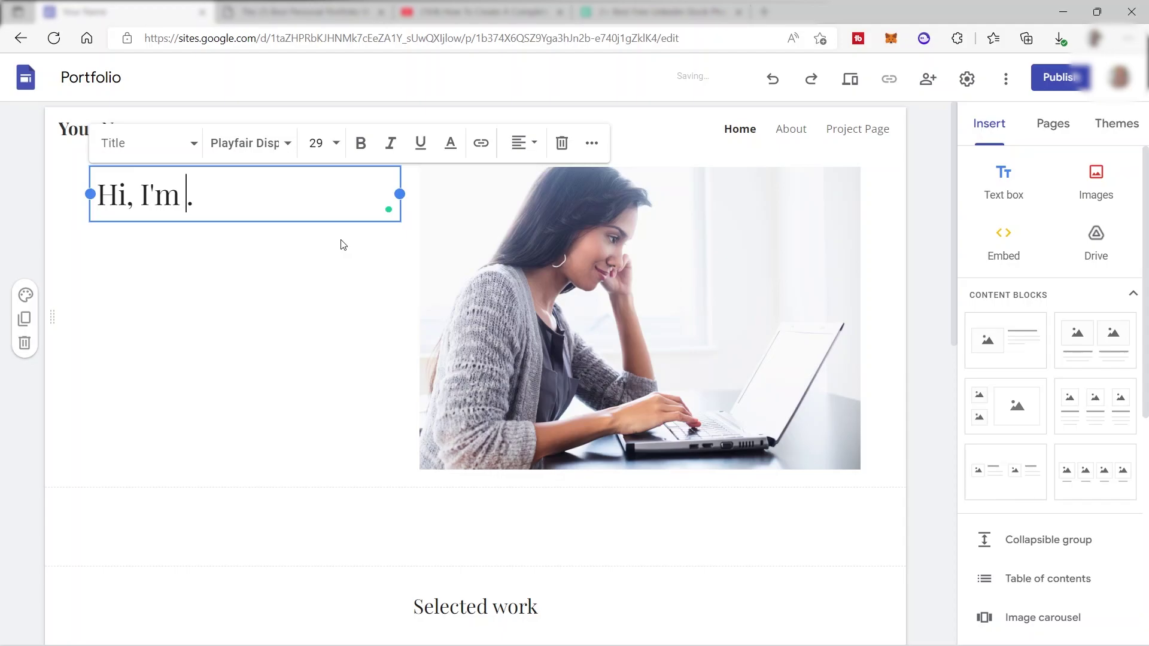
text(Kith a Social Media Manager from [locatio)
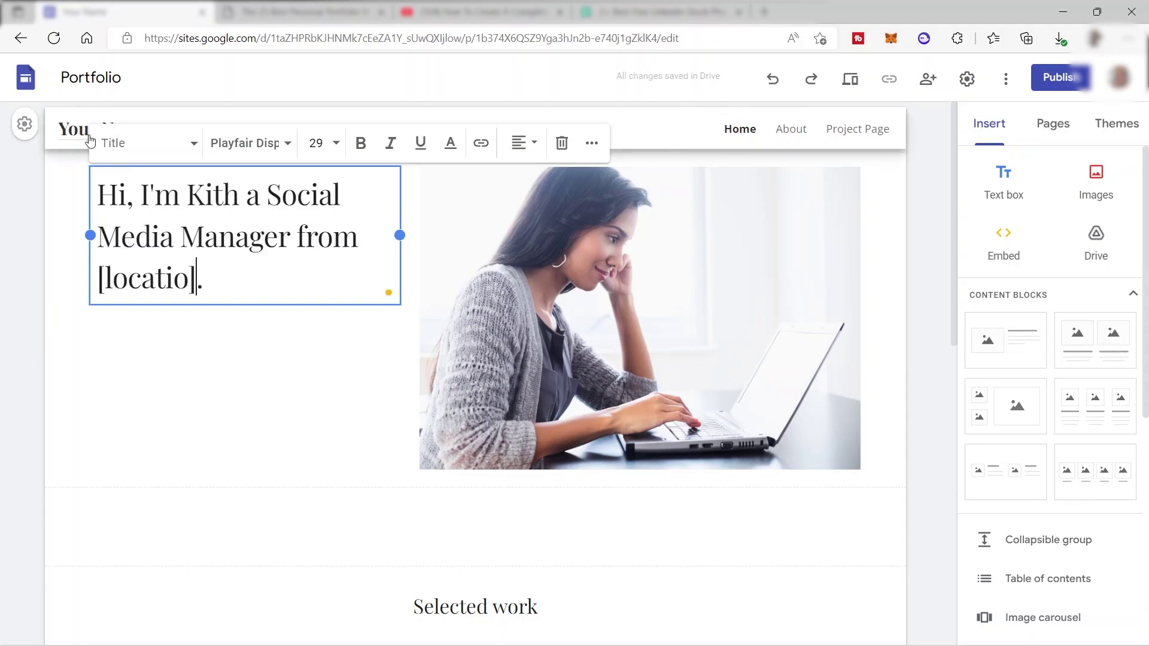
click(269, 365)
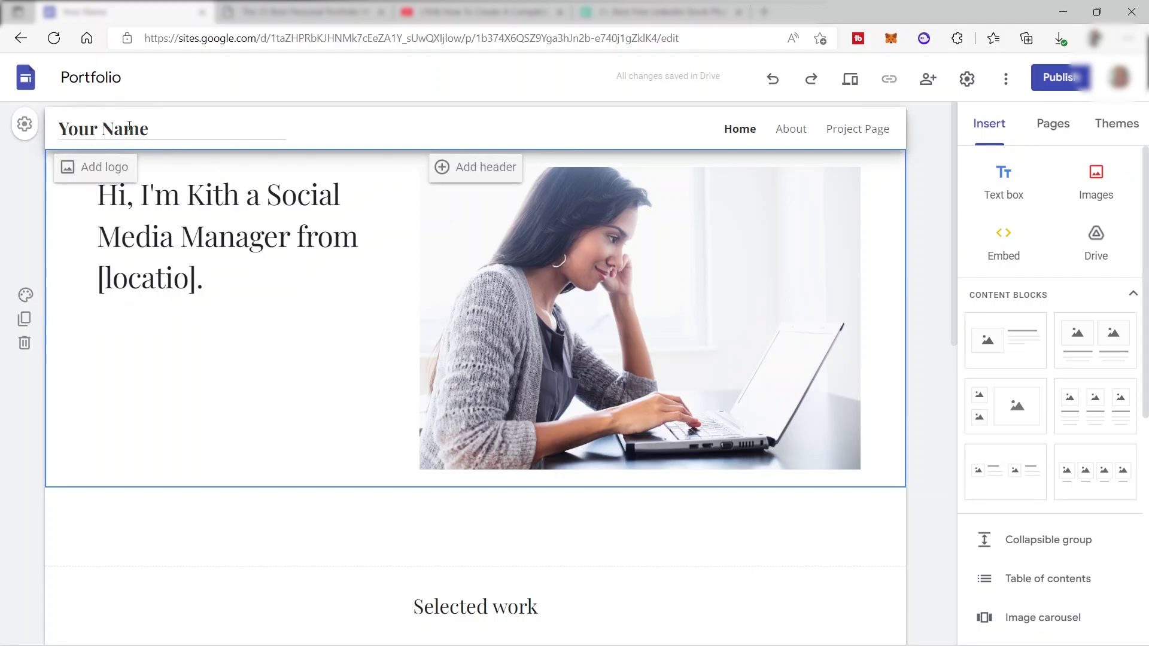
- Replace the site name in the page header with the portfolio owner's first name followed by "Portfolio"
drag(163, 130, 35, 130)
key(BackSpace)
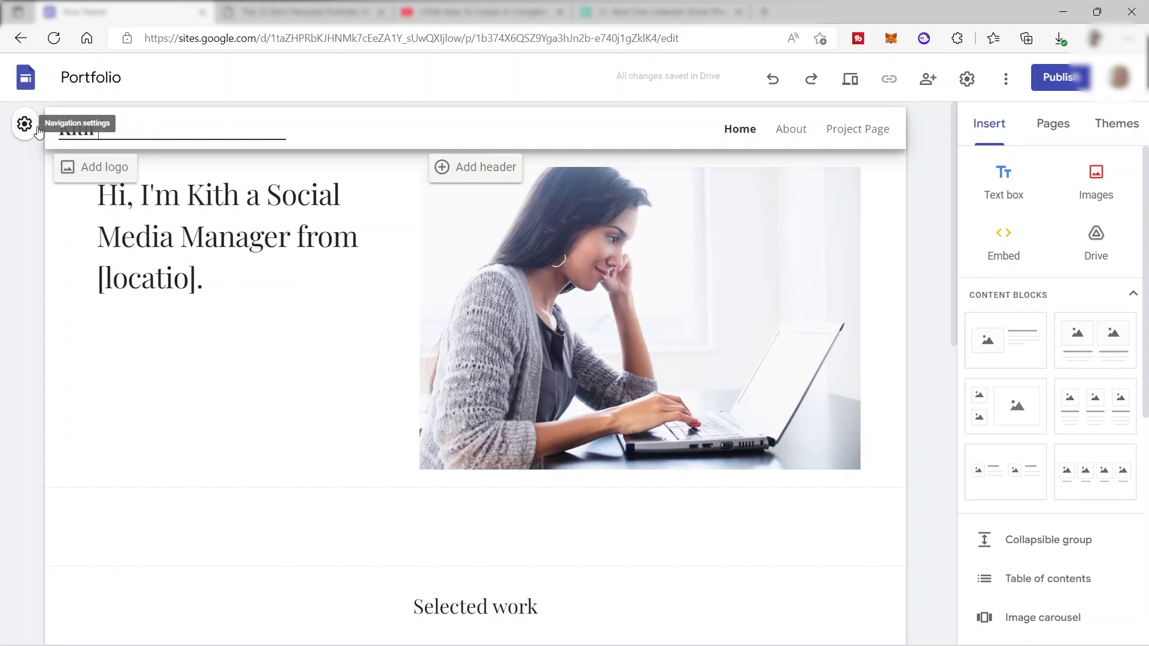
text(Kith Portfolio)
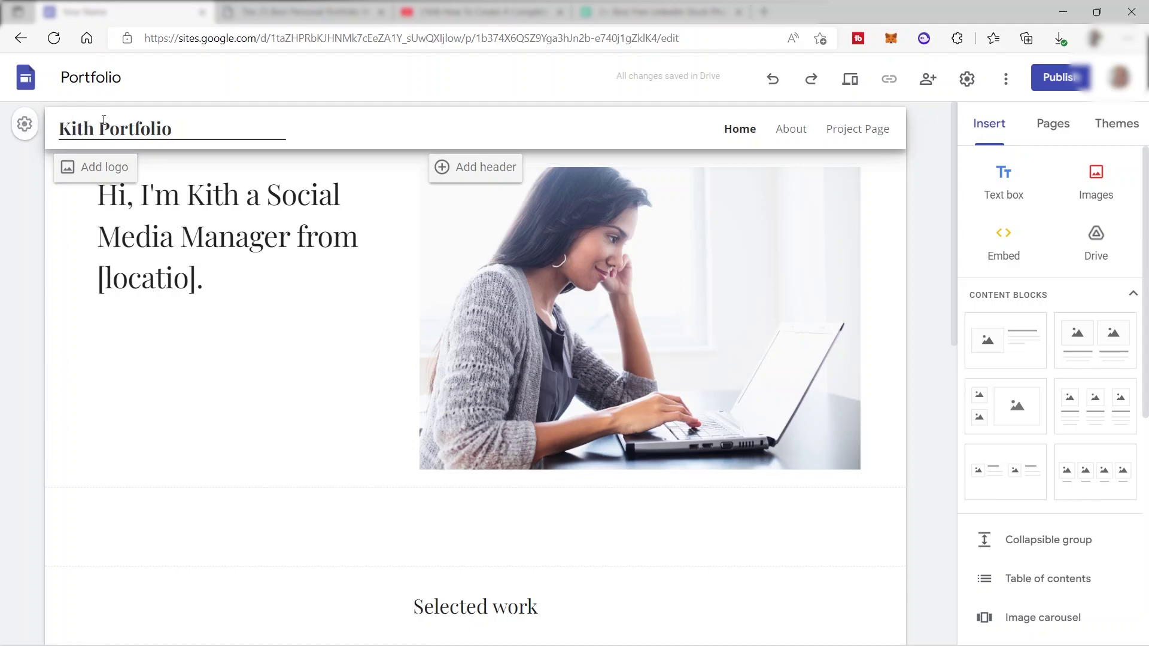
- Look at the logo upload settings, and try out a large header banner on the home page before deleting it
click(94, 170)
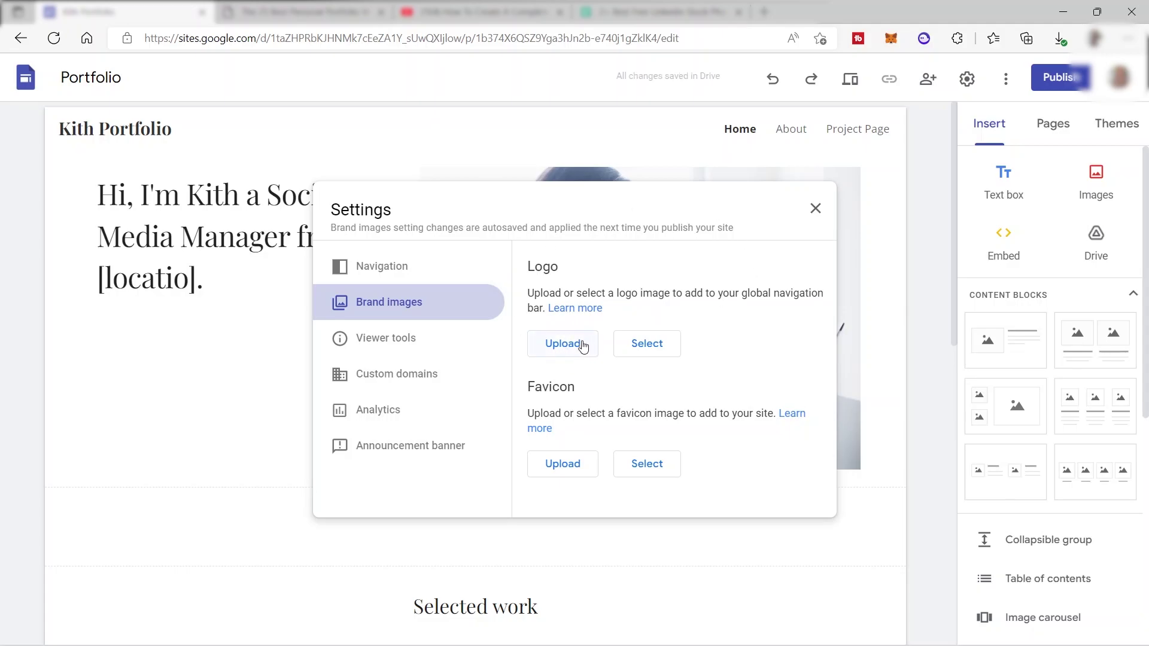
key(Escape)
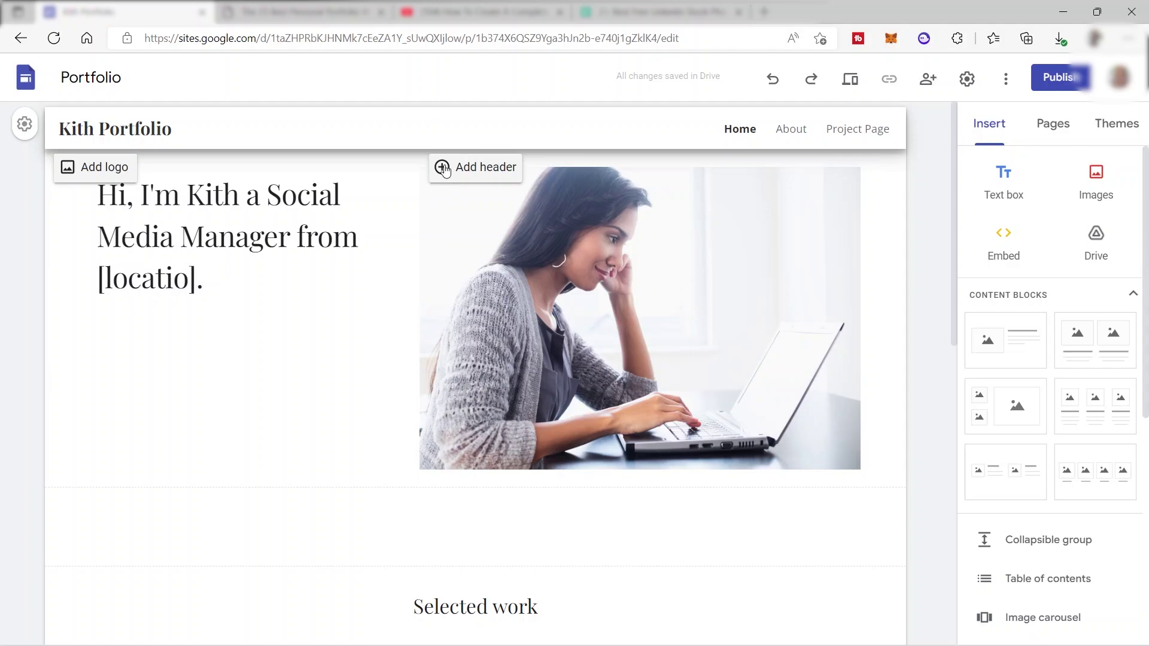
click(443, 168)
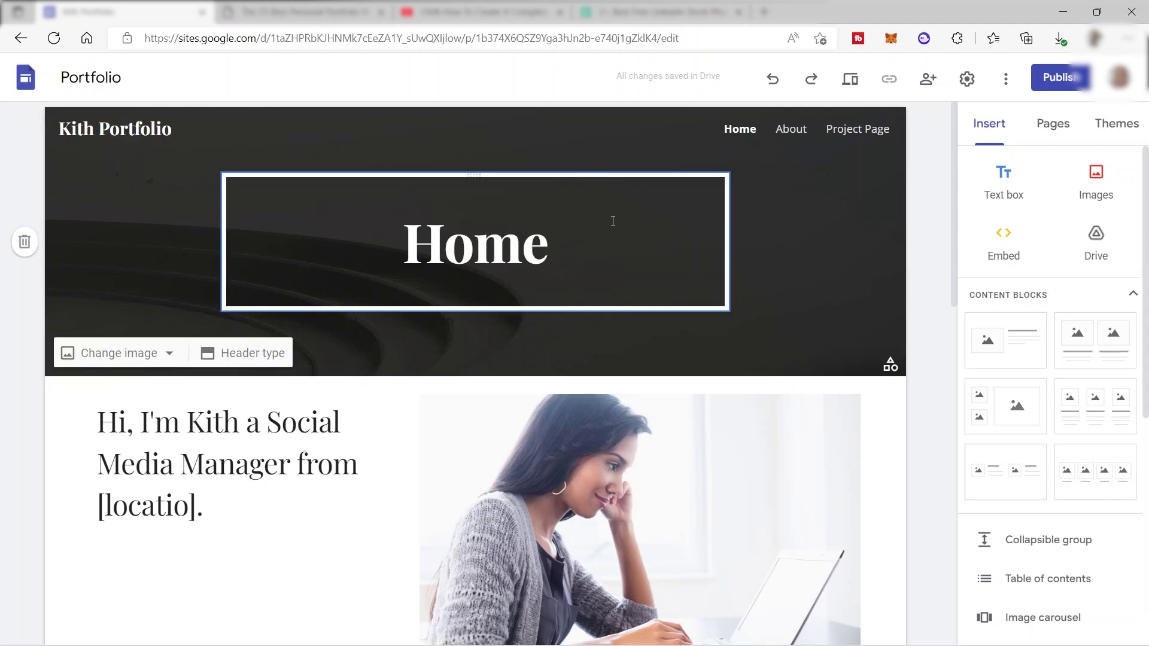
click(25, 242)
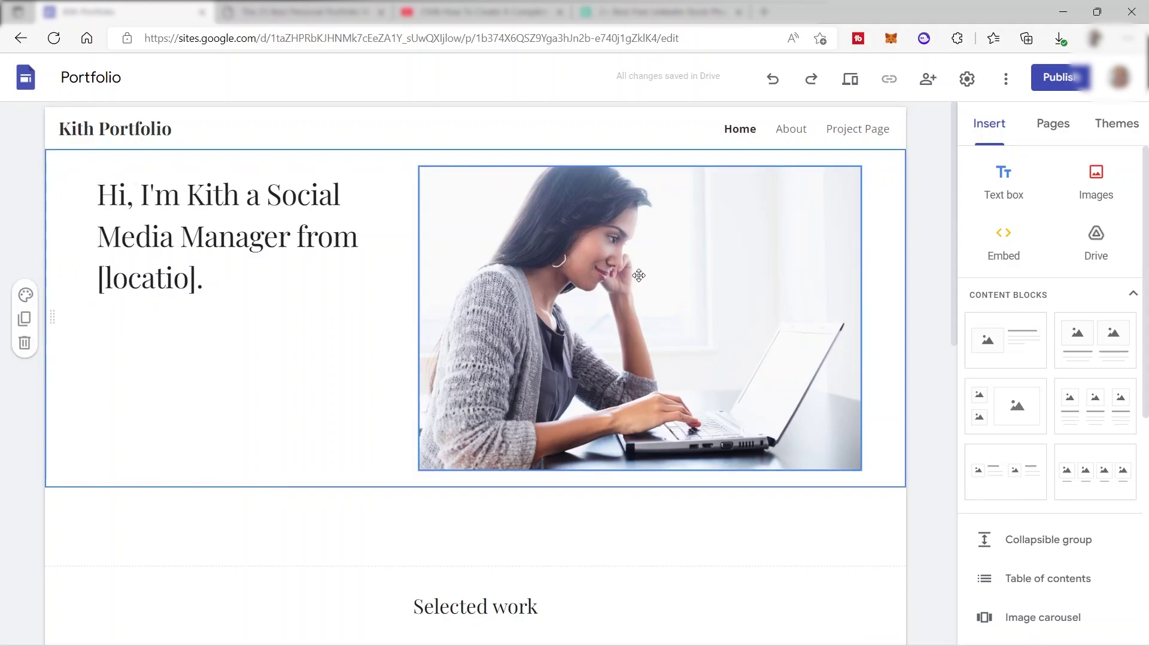
- Examine the replacement options for the photo beside the introduction heading without changing the image
click(638, 275)
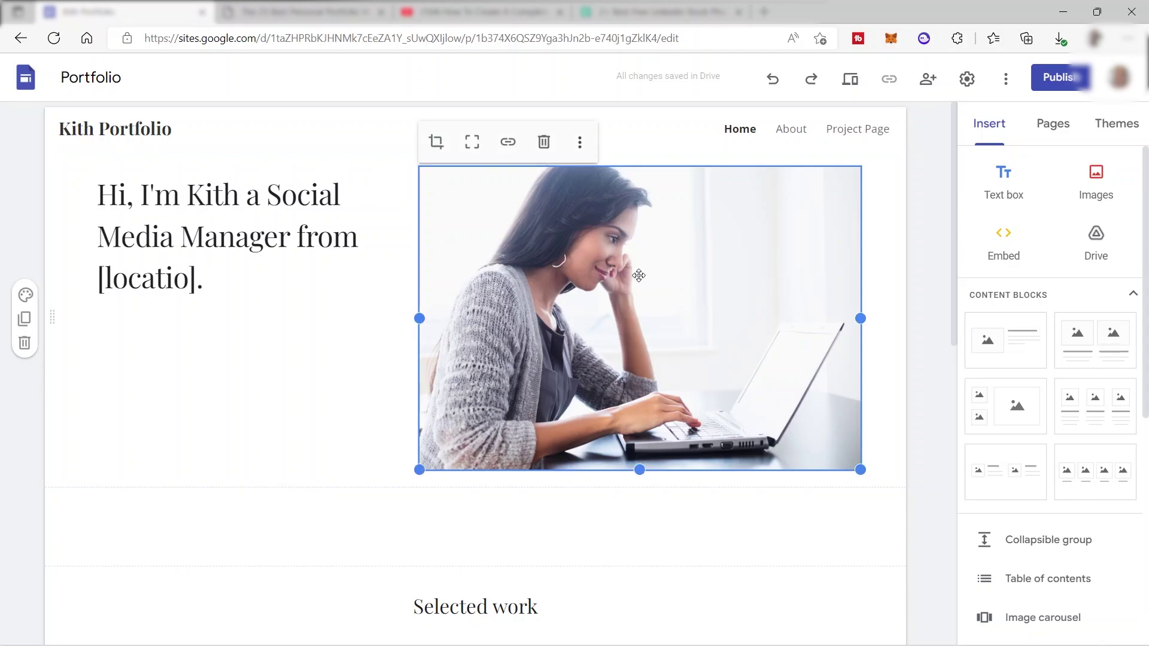
click(580, 147)
mouse_move(695, 154)
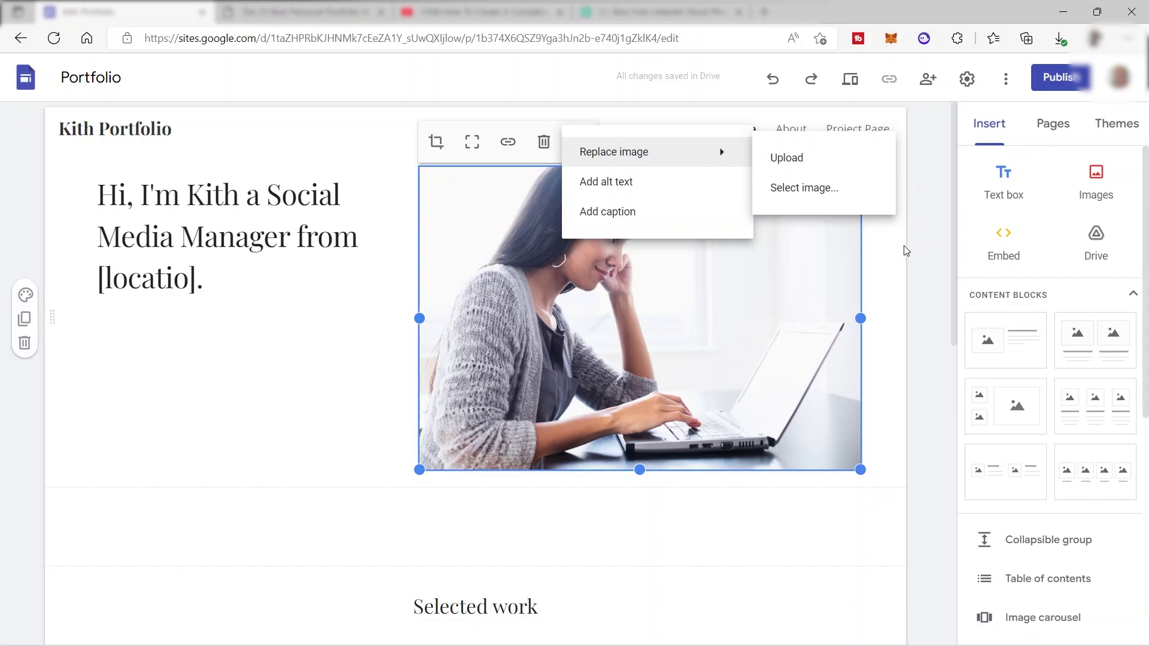
key(Escape)
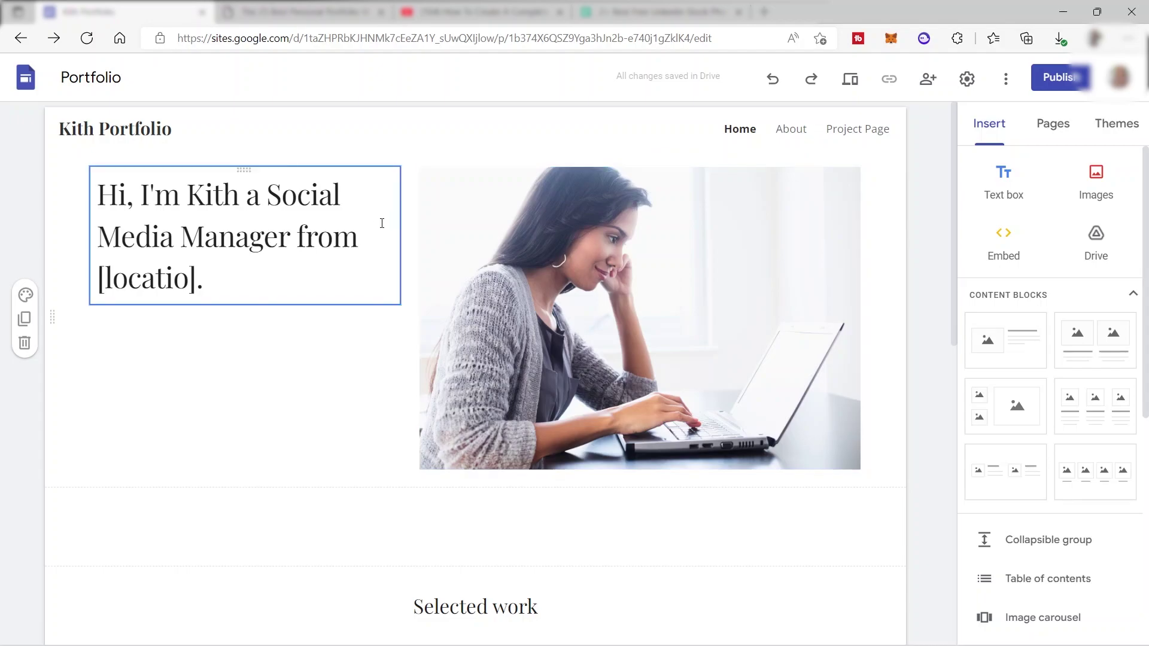
- Delete the empty text section between the introduction and the "Selected work" heading
scroll(411, 226, down, 3)
scroll(411, 227, up, 3)
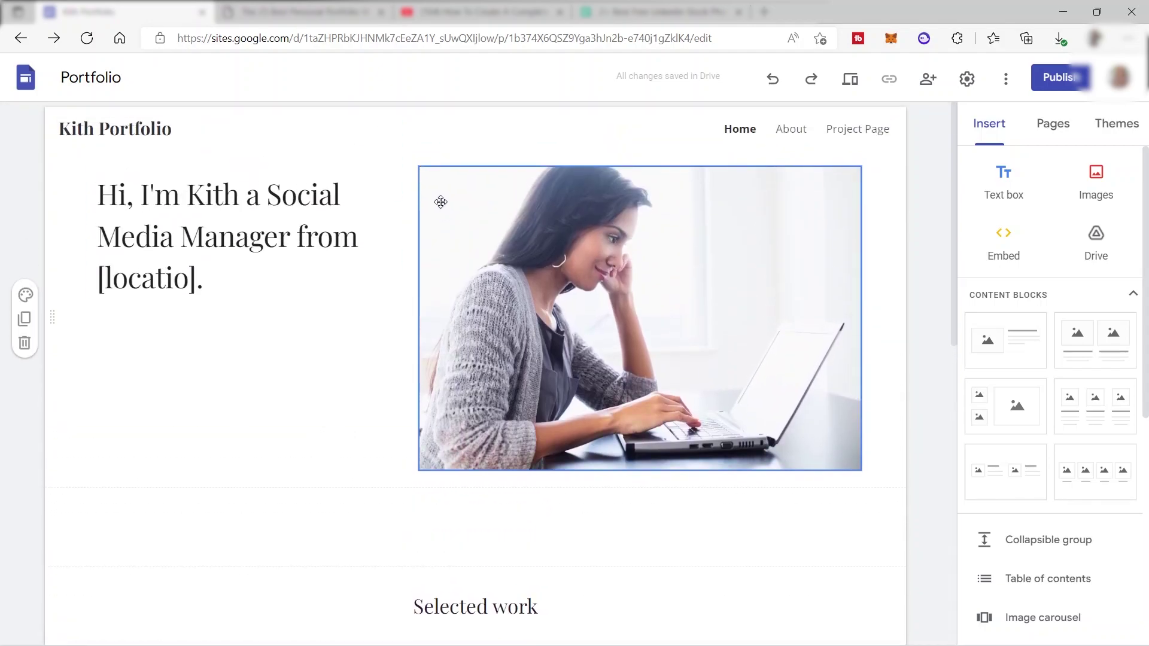
scroll(440, 201, down, 5)
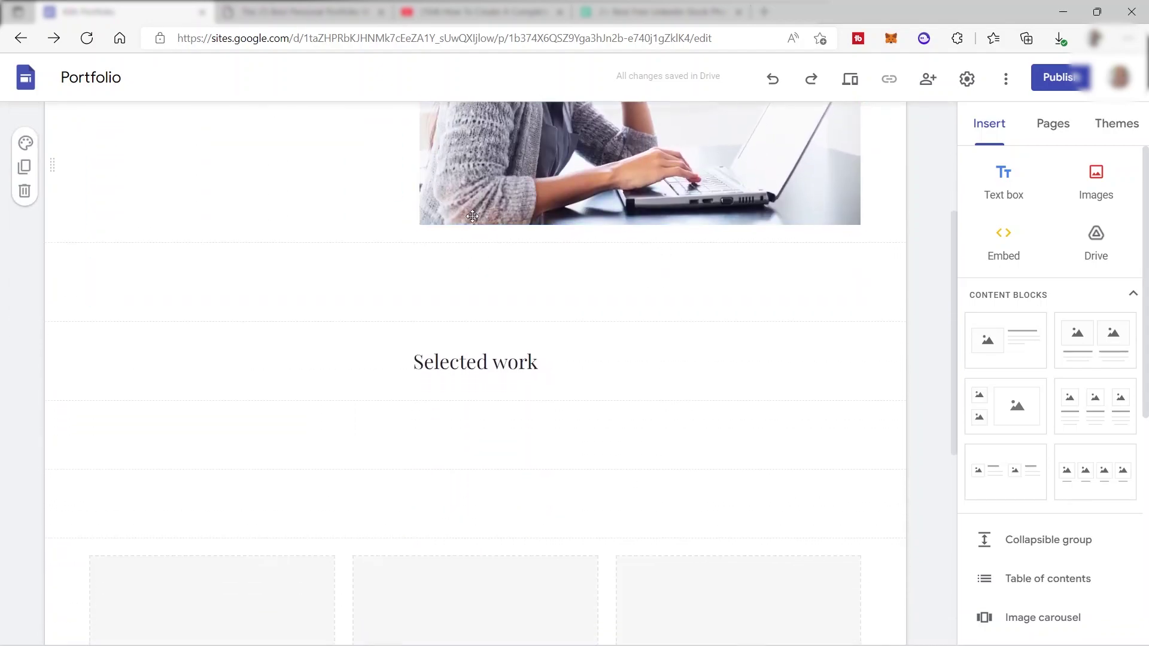
scroll(484, 238, up, 5)
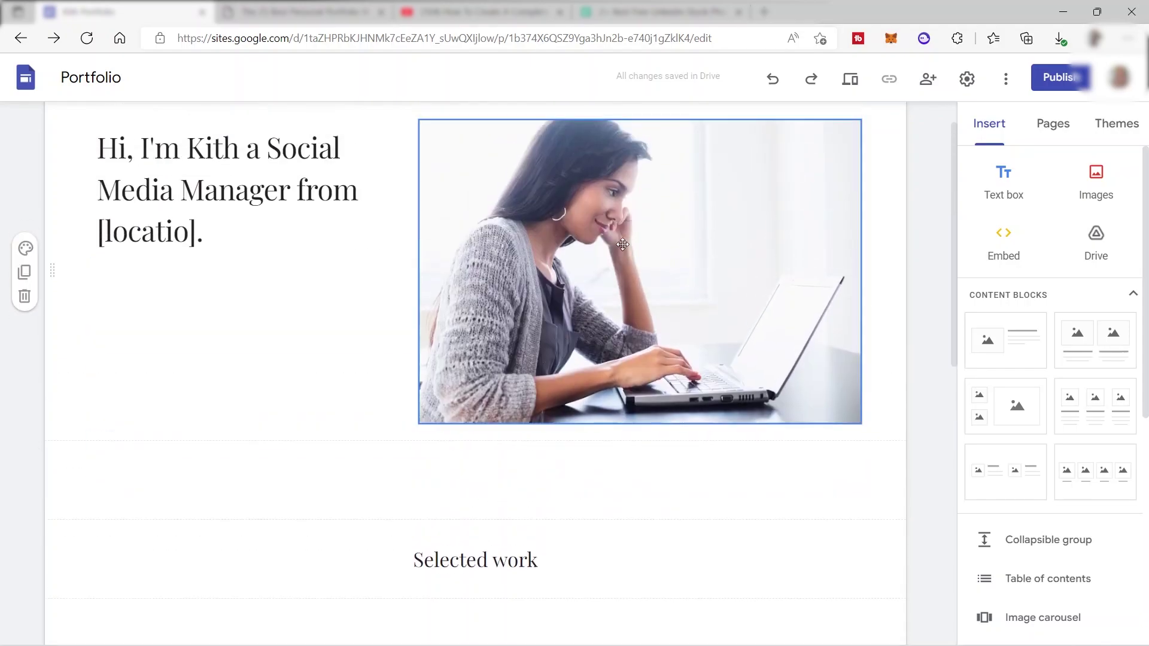
scroll(328, 616, down, 5)
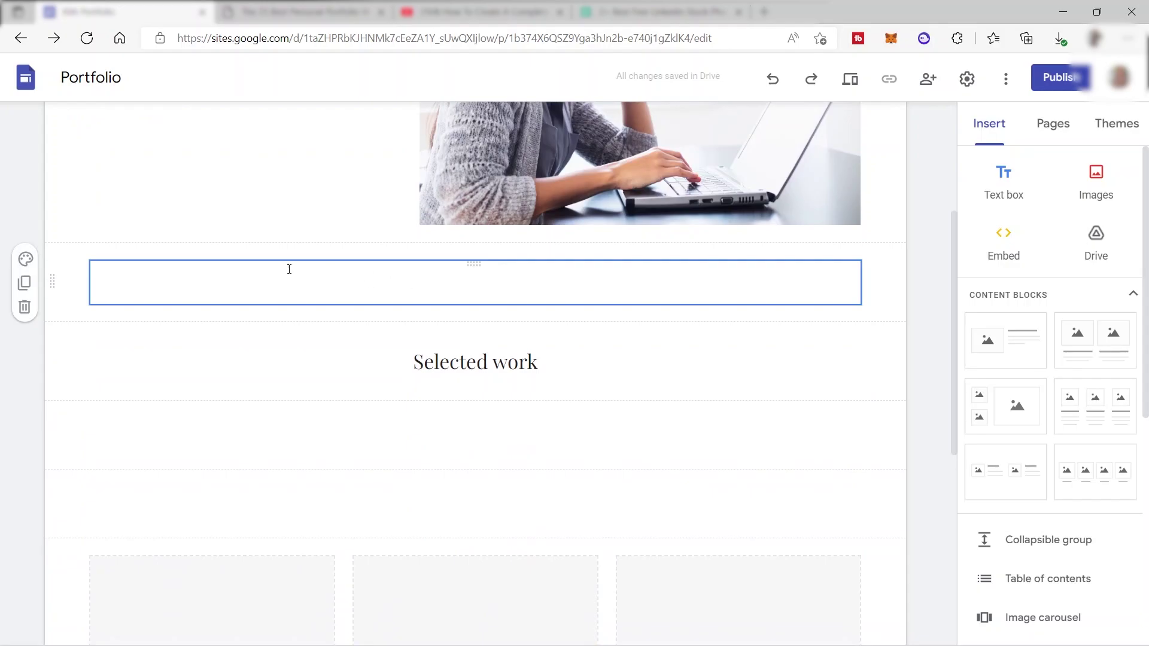
click(26, 311)
- Replace the "Selected work" heading text with "ABOUT ME"
scroll(546, 446, down, 3)
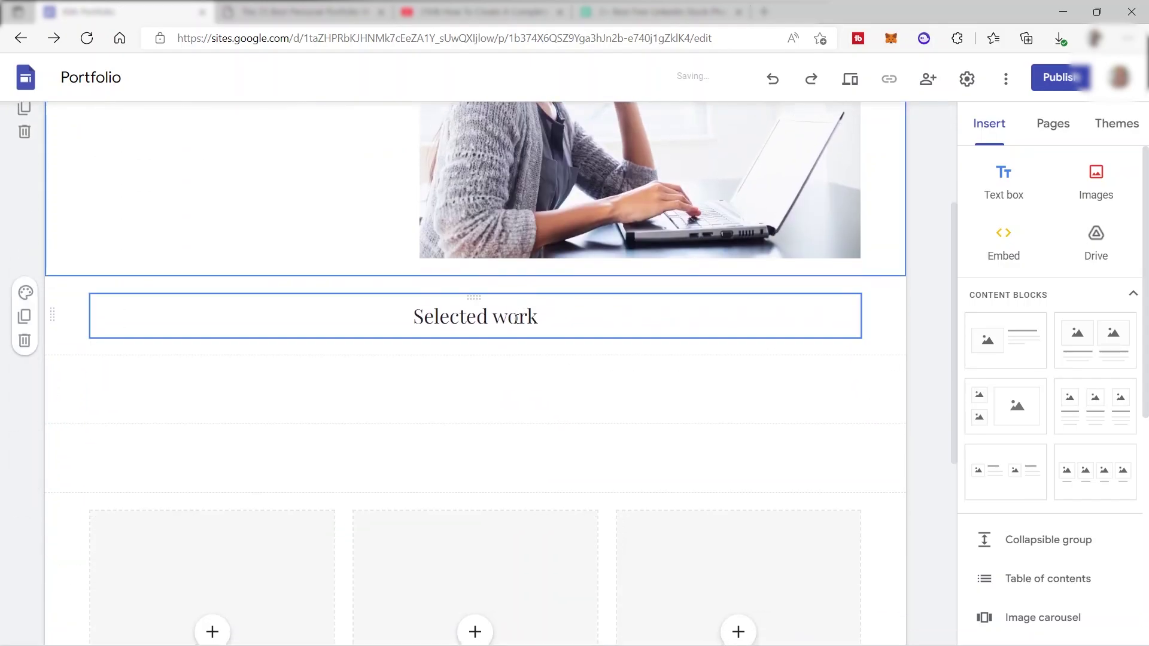
double_click(516, 318)
drag(539, 317, 366, 318)
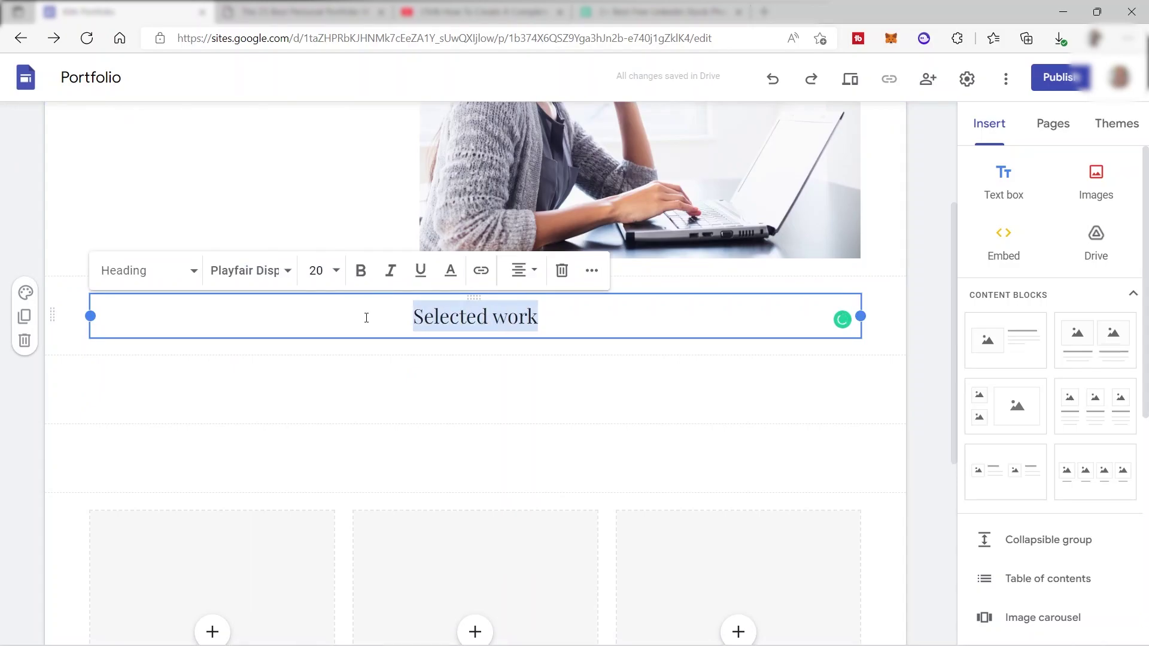
key(BackSpace)
text(ABOUT ME)
- Insert the content block with one image beside a title and body text, and move it above the three-column image block
scroll(562, 406, down, 3)
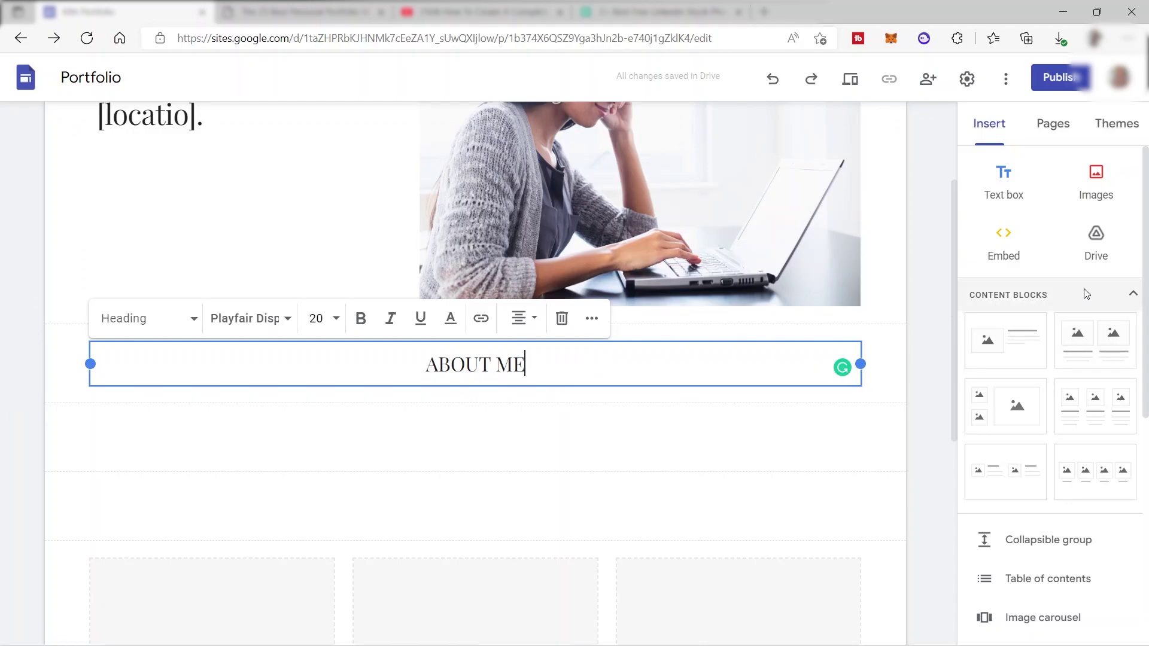
click(1015, 344)
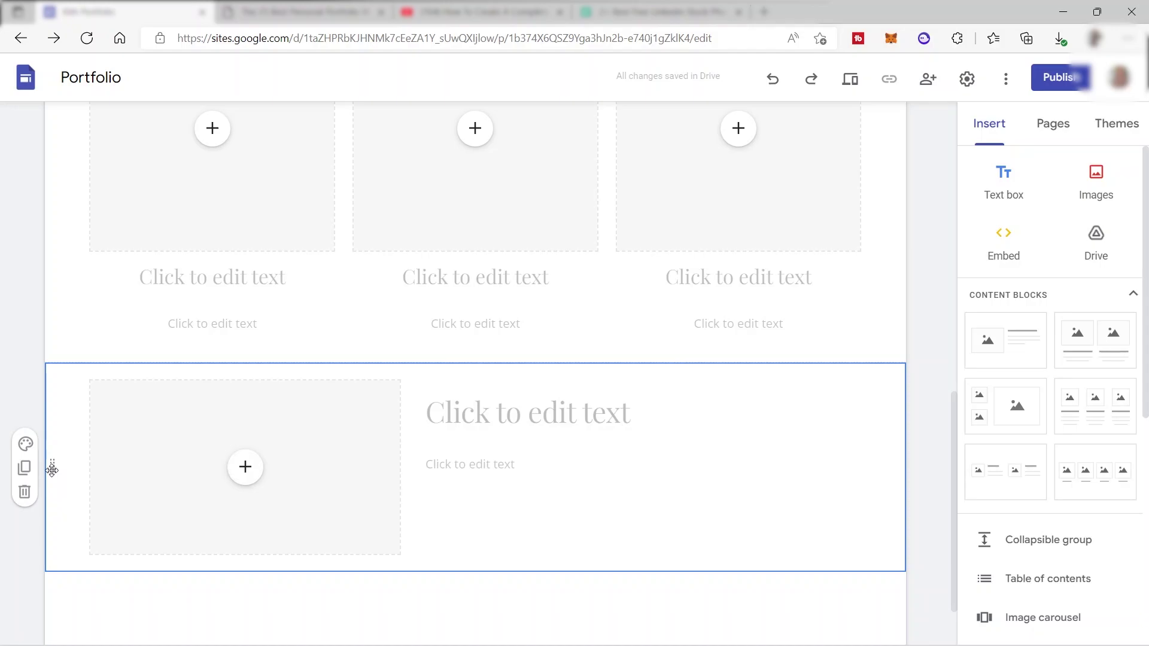
drag(52, 469, 77, 172)
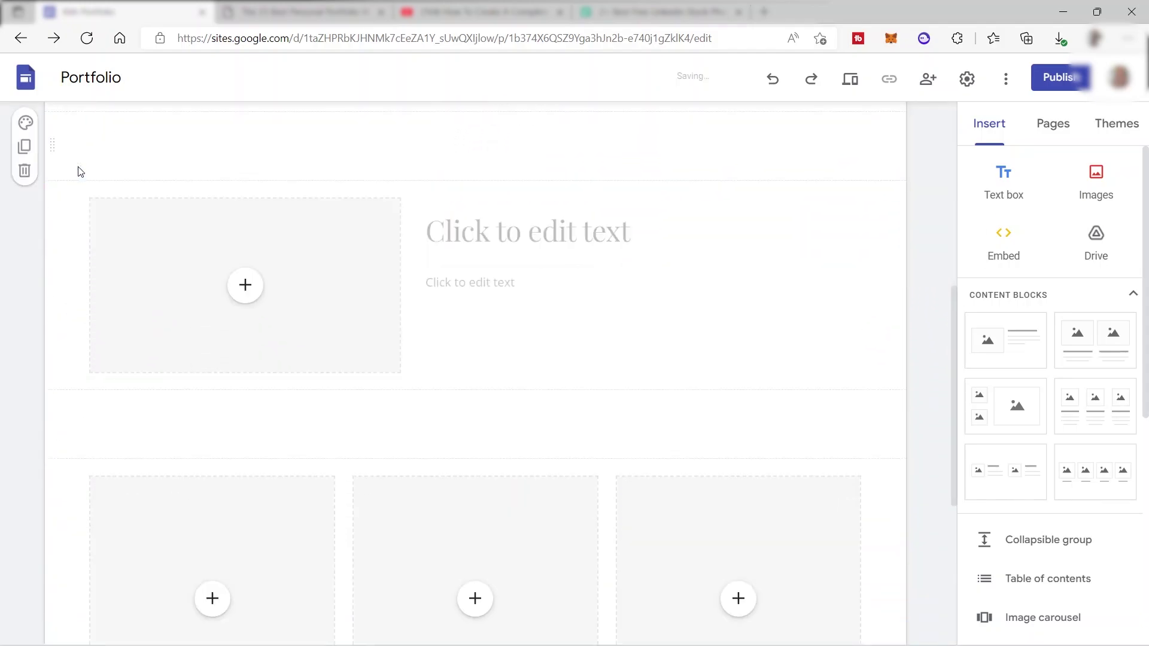
scroll(487, 392, up, 4)
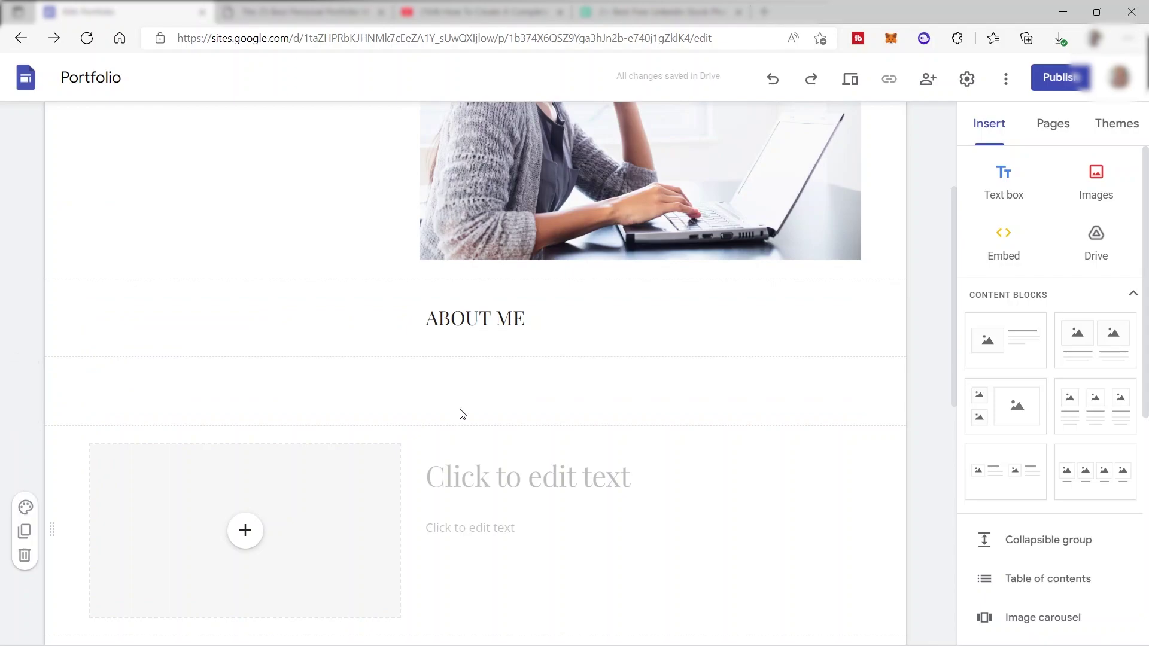
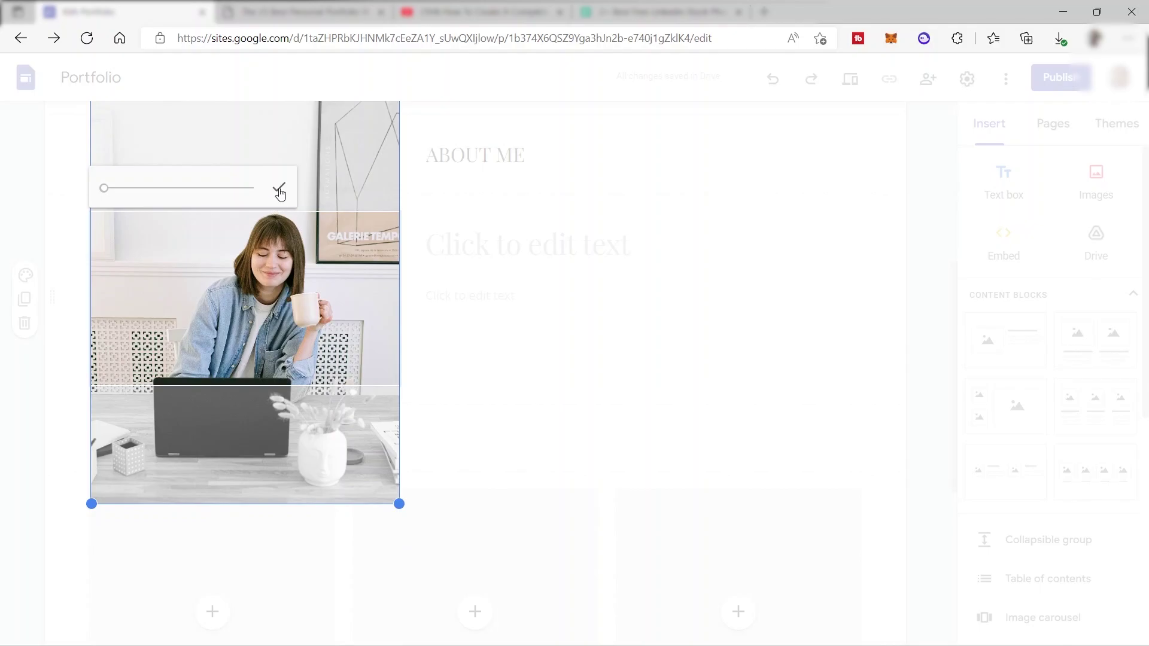
- Finish cropping the photo in the About Me block, and uncrop it to show the full portrait image
click(278, 187)
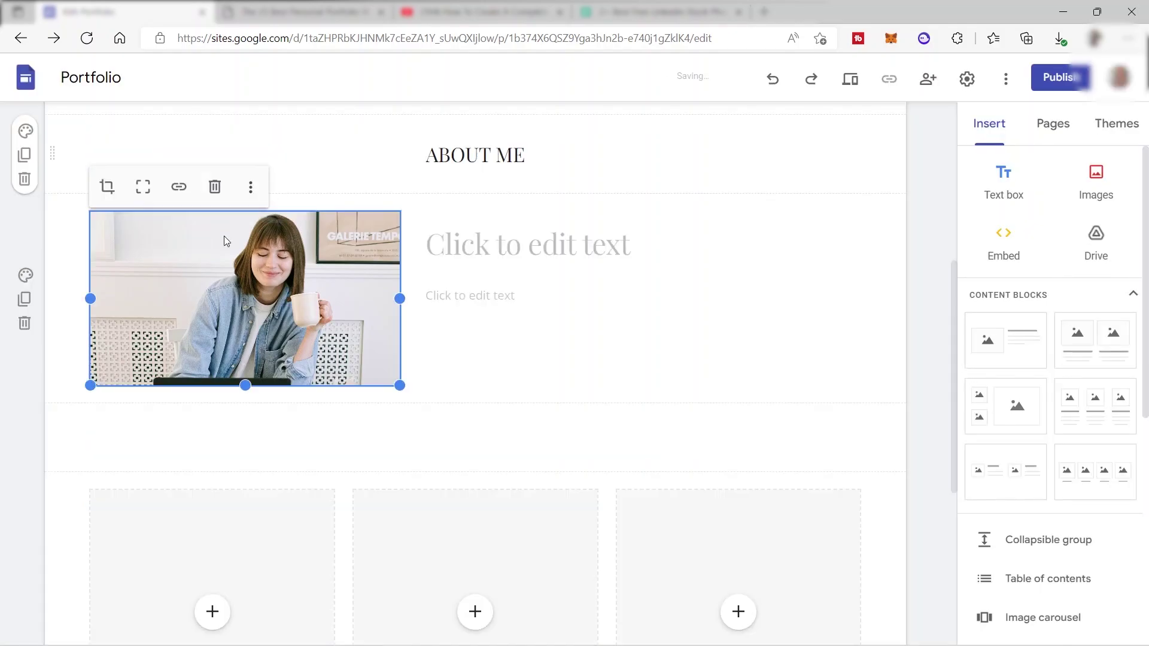
click(143, 195)
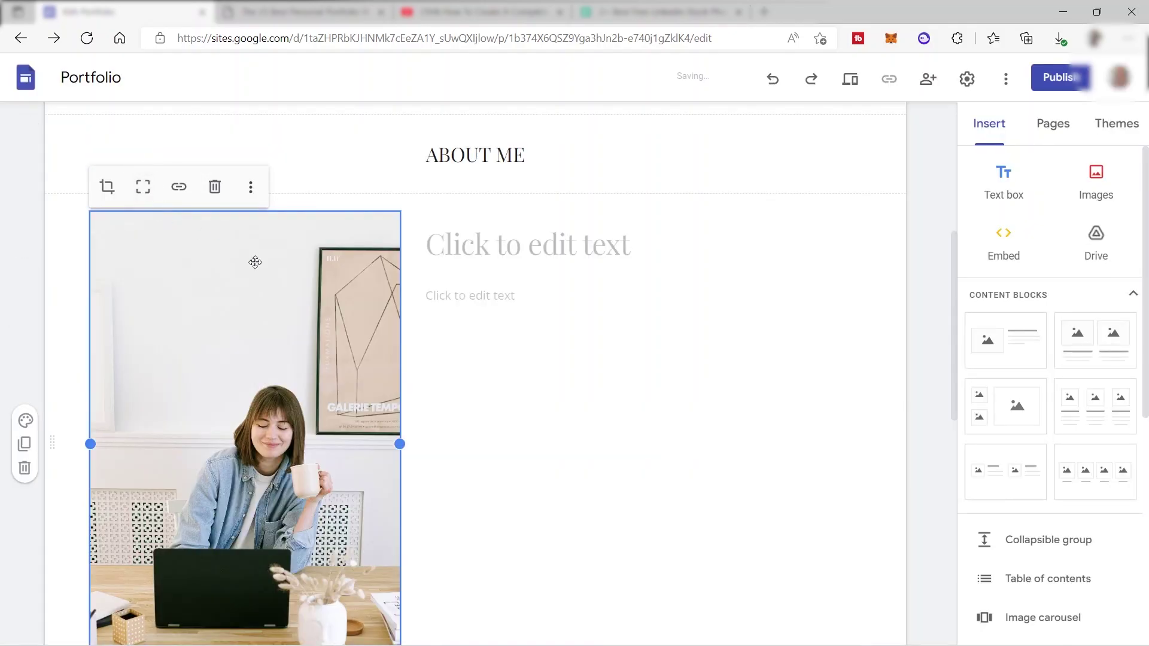
scroll(276, 340, down, 4)
scroll(424, 436, up, 4)
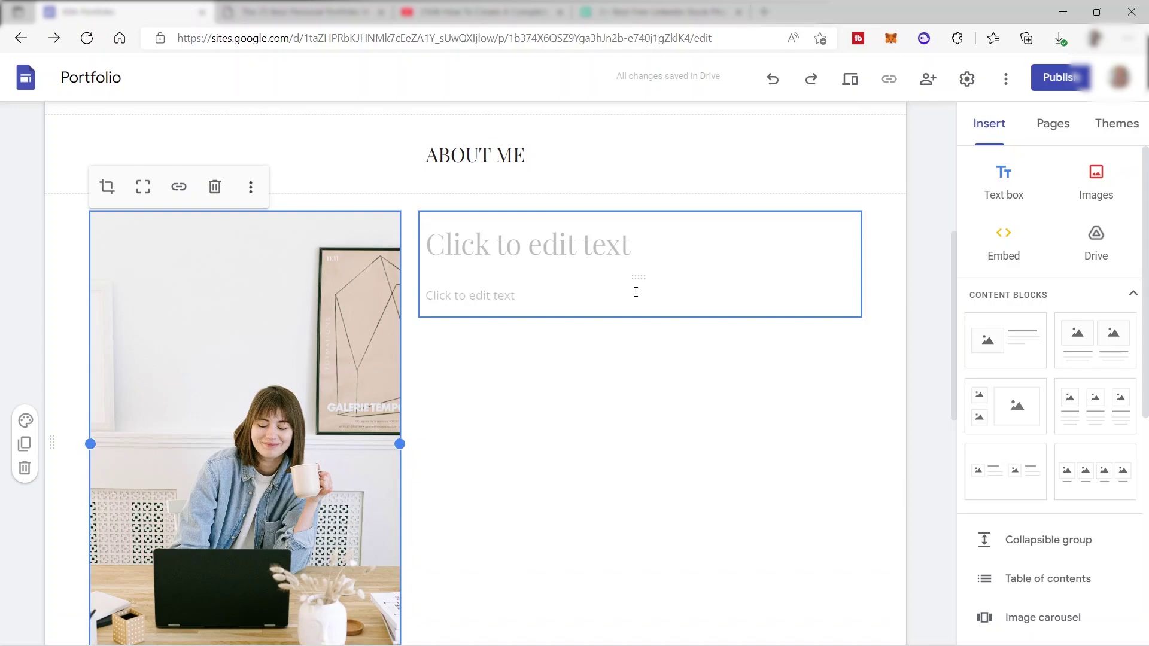
- Delete the separate "ABOUT ME" heading section and enter "ABOUT ME" as the title beside the portrait photo
scroll(153, 244, up, 1)
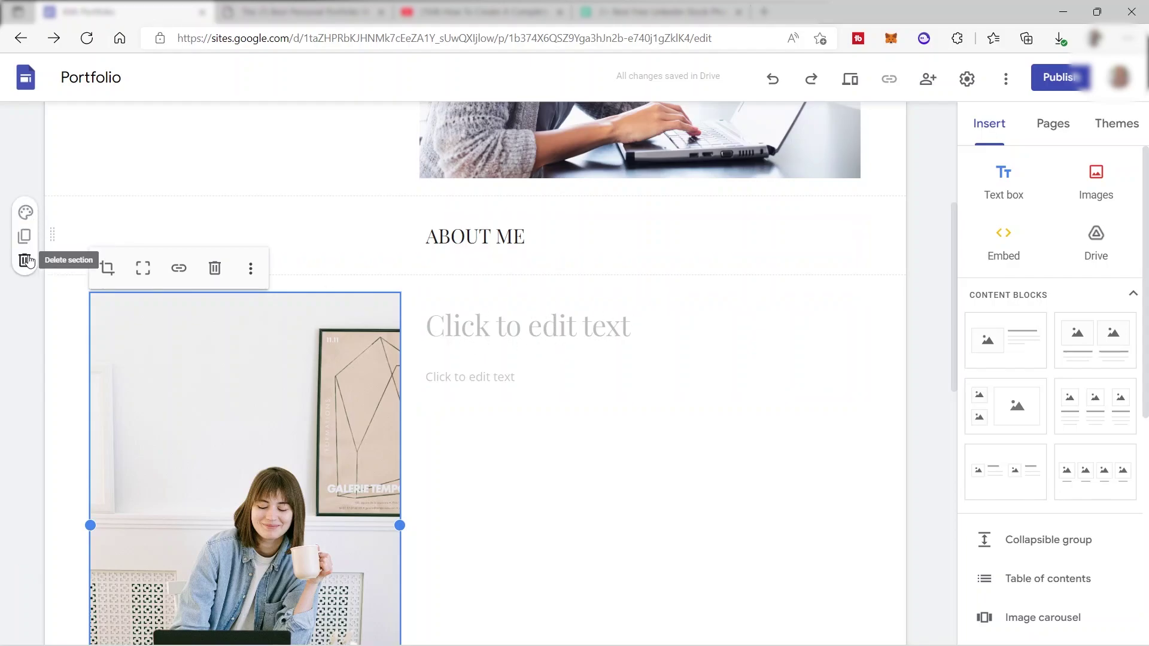
click(25, 261)
scroll(479, 404, down, 2)
click(568, 320)
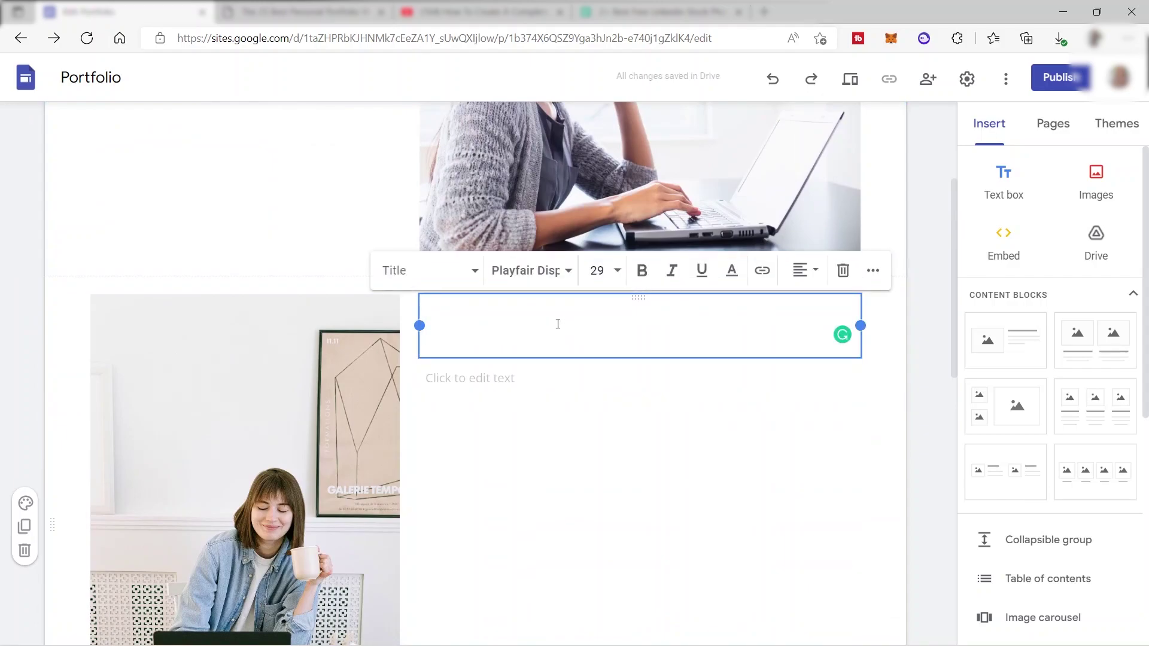
text(ABOU)
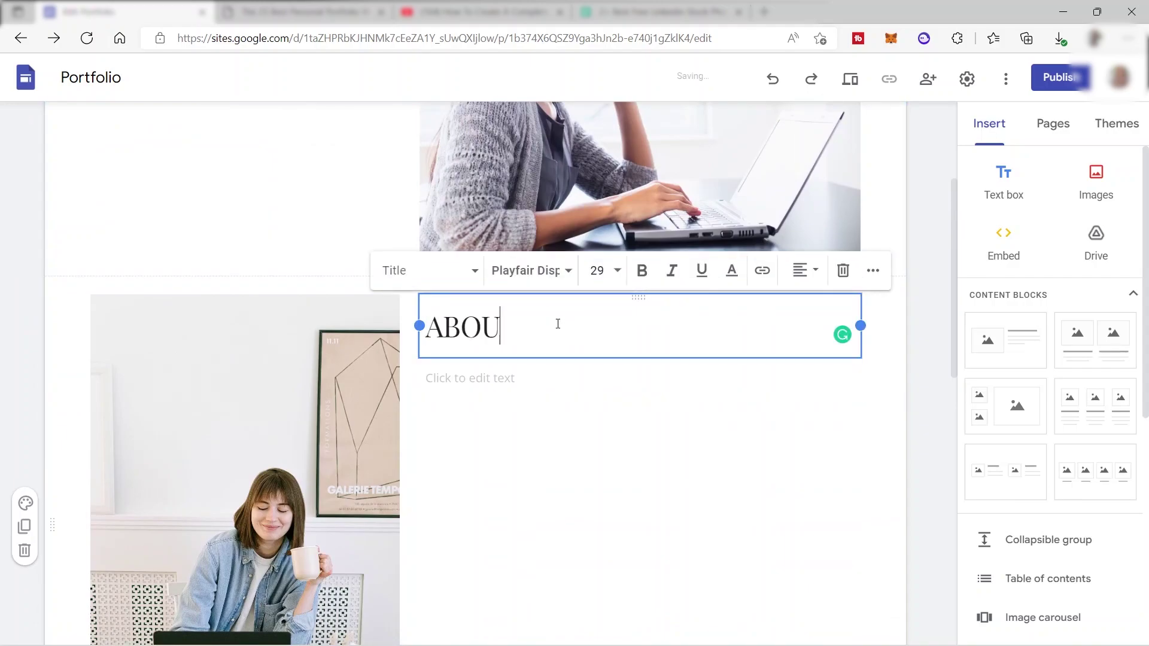
key(Return)
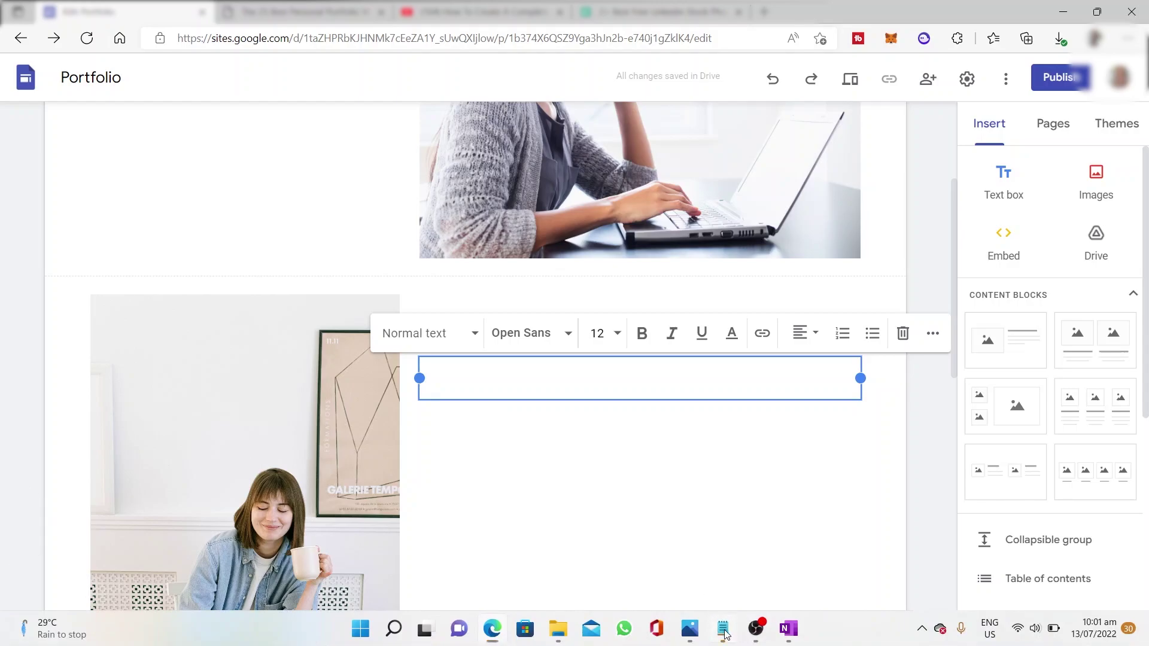
- Copy the whole personal websites paragraph from Notepad and paste it as body text under the "ABOUT ME" title in Google Sites
click(724, 632)
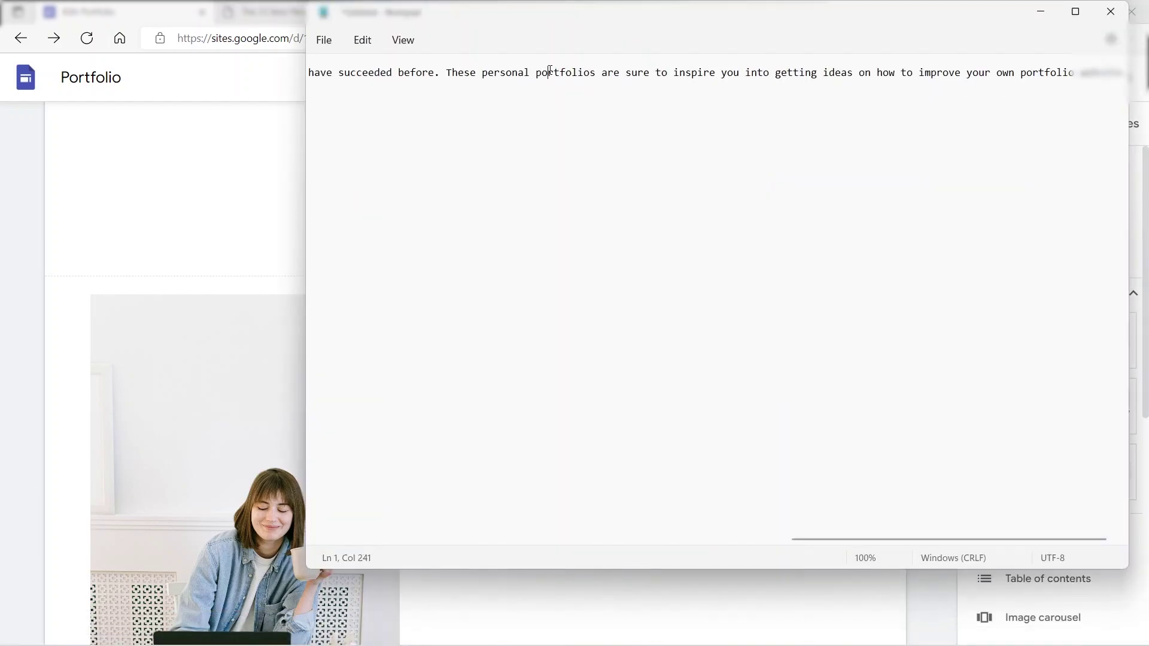
key(ctrl+a)
click(225, 225)
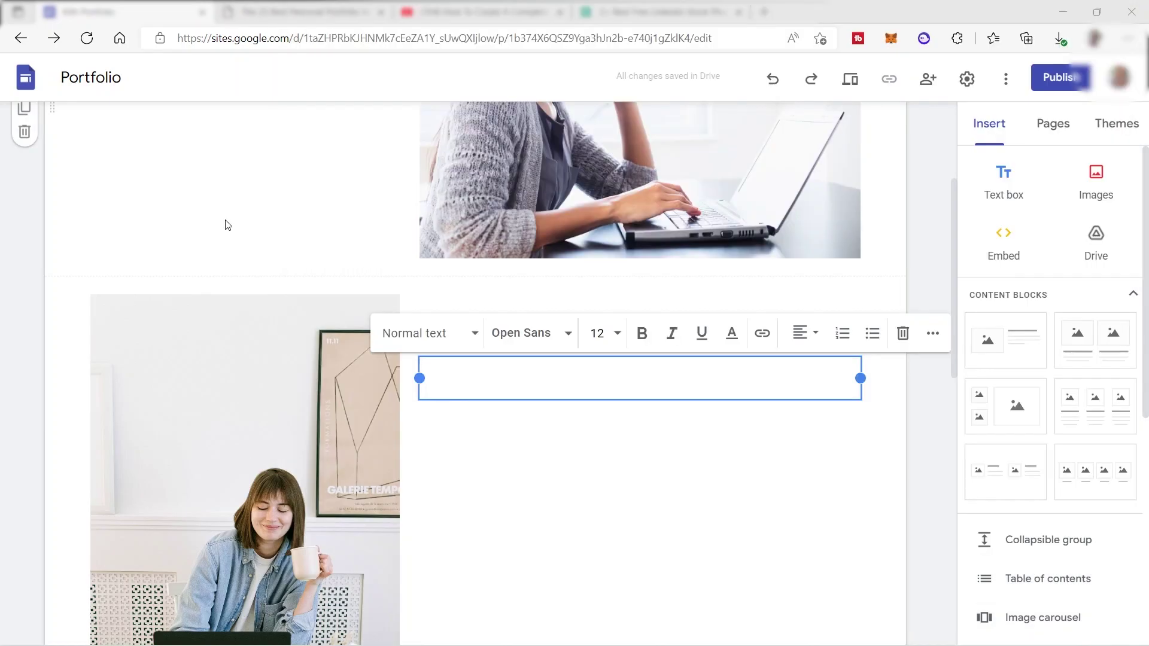
click(473, 378)
text(Personal websites play an important role in giving an individual the opportunity to tell their story. Individuals who want to achieve the best personal websites can derive inspiration from people who have succeeded before. These personal portfolios are sure to inspire you into getting ideas on how to improve your own portfolio website.)
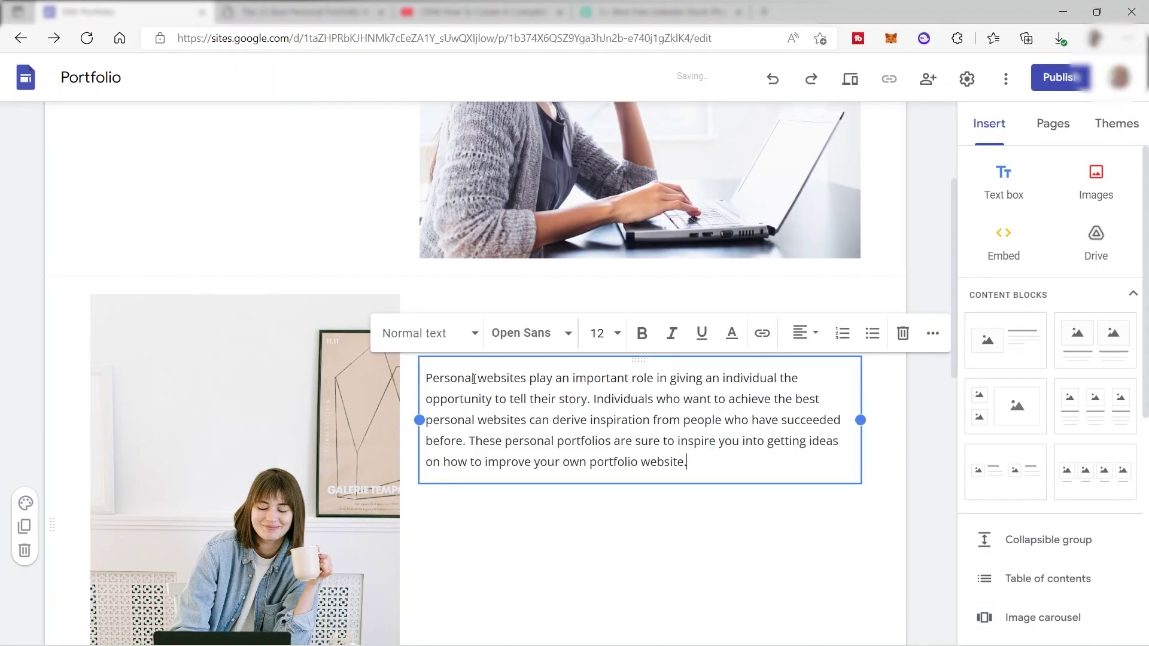
scroll(685, 444, down, 3)
mouse_move(860, 257)
mouse_down()
mouse_move(816, 264)
mouse_move(861, 264)
mouse_up()
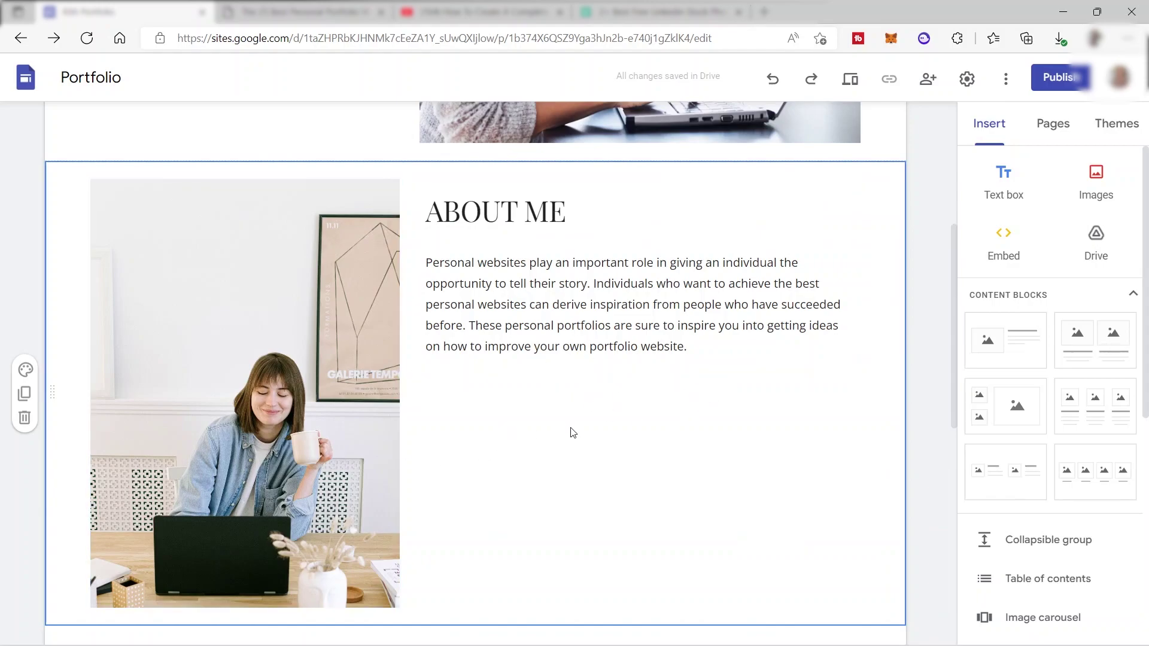
- Shorten the portrait photo in the About Me block and reposition its crop to show the woman with her laptop and desk
click(352, 422)
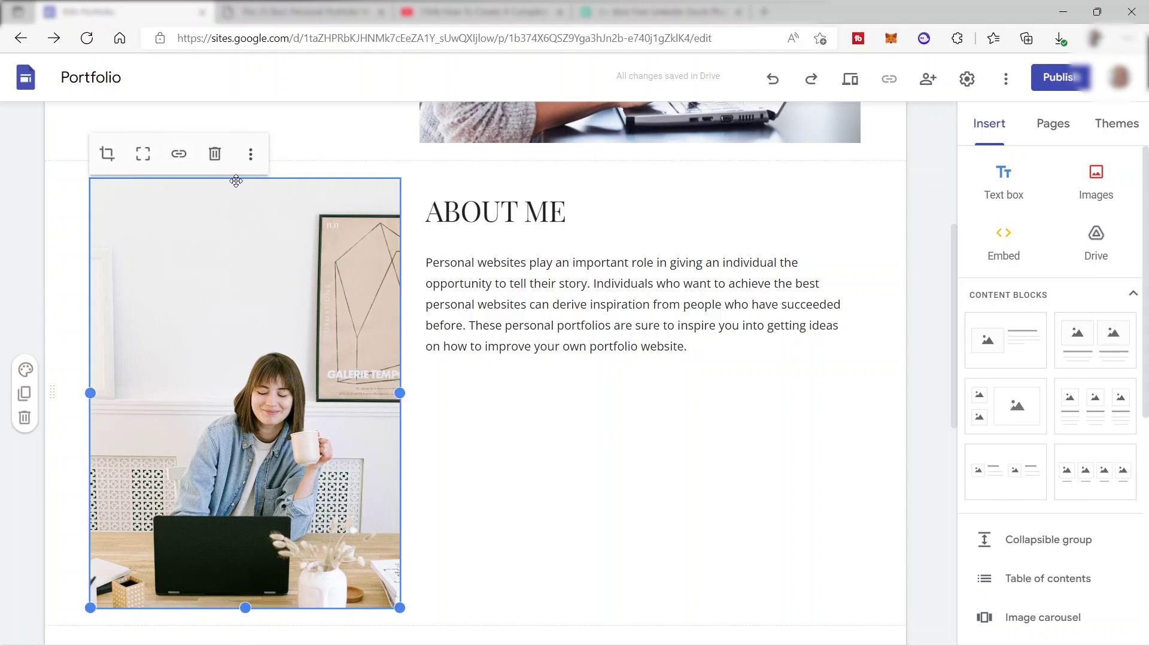
drag(246, 609, 283, 478)
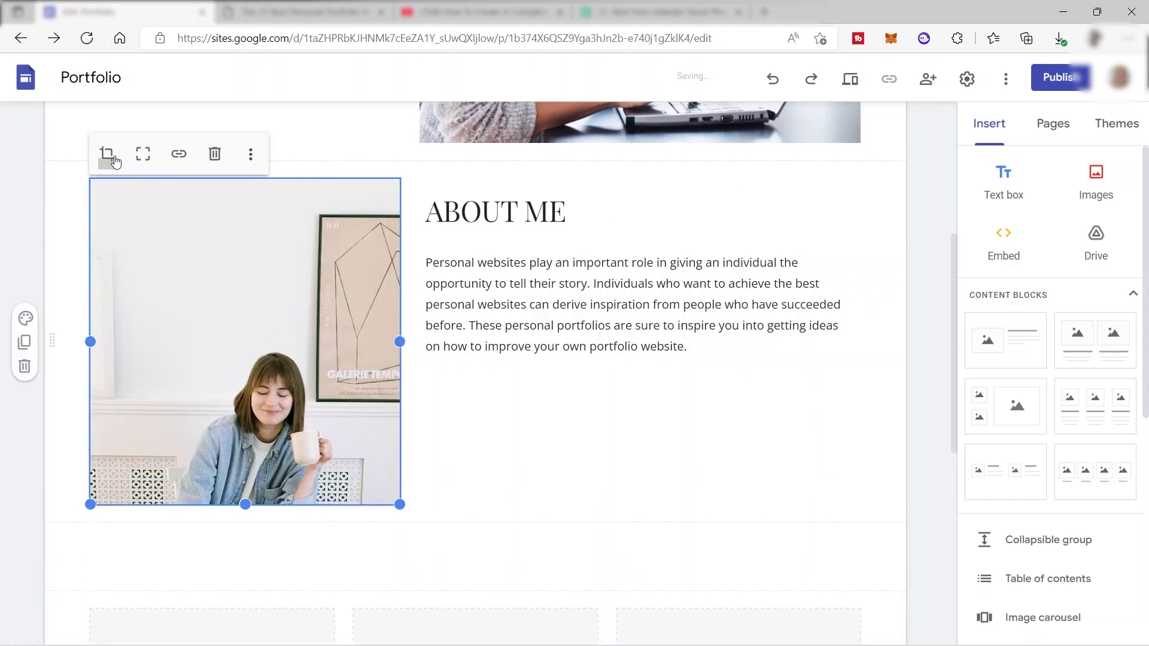
click(116, 162)
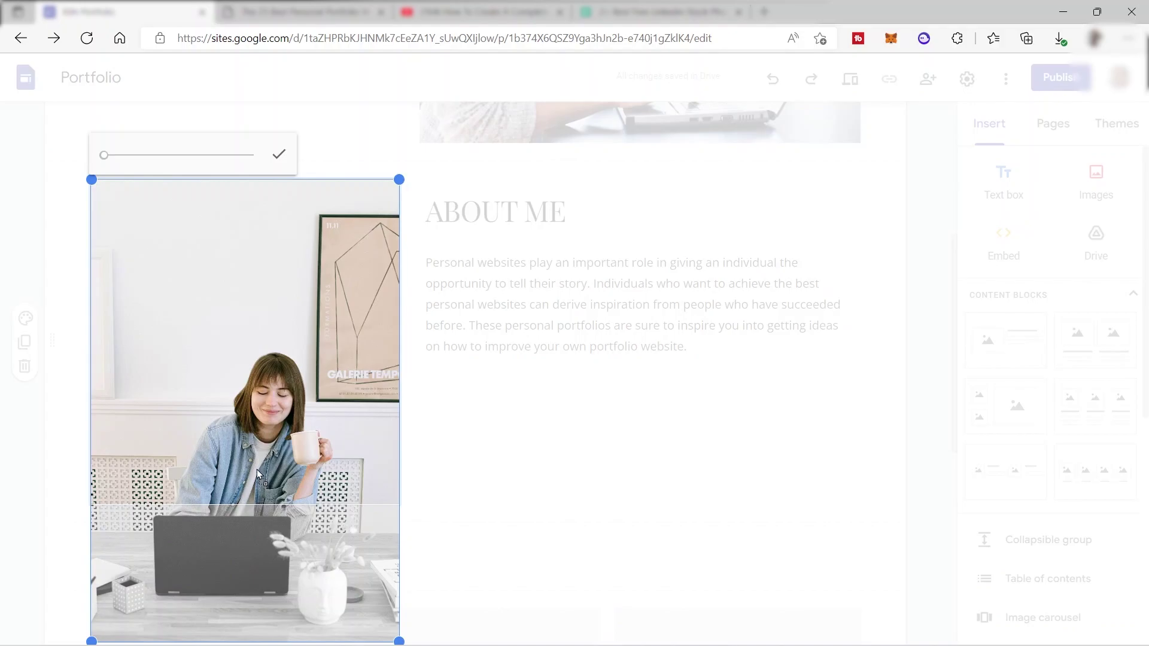
drag(251, 492, 261, 362)
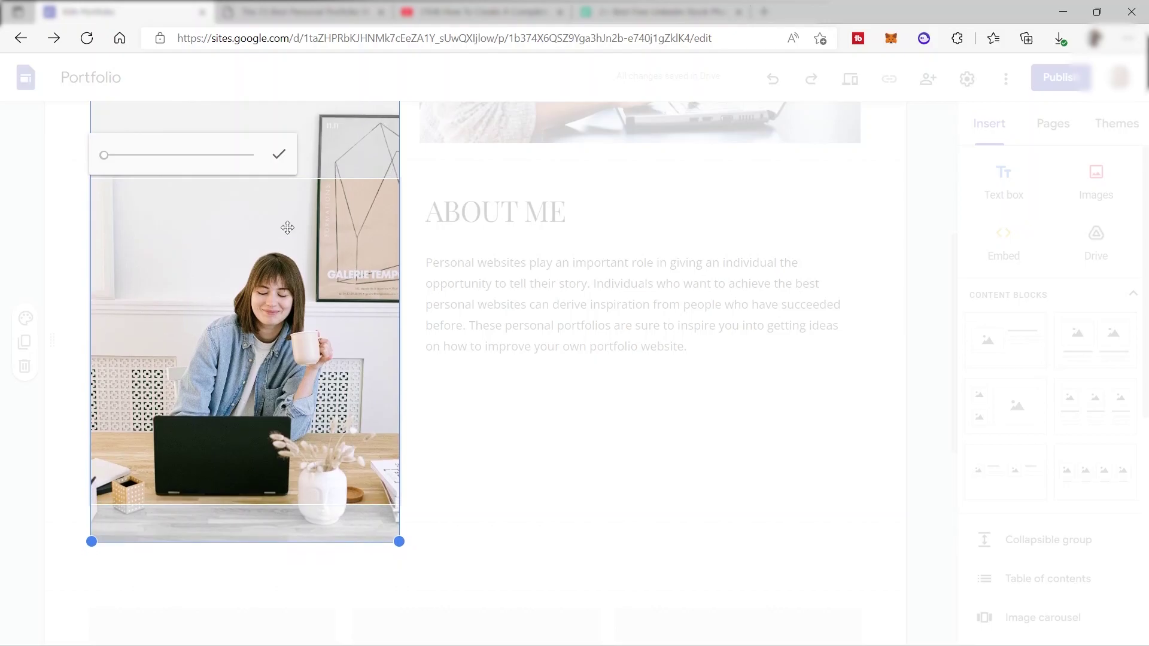
click(279, 154)
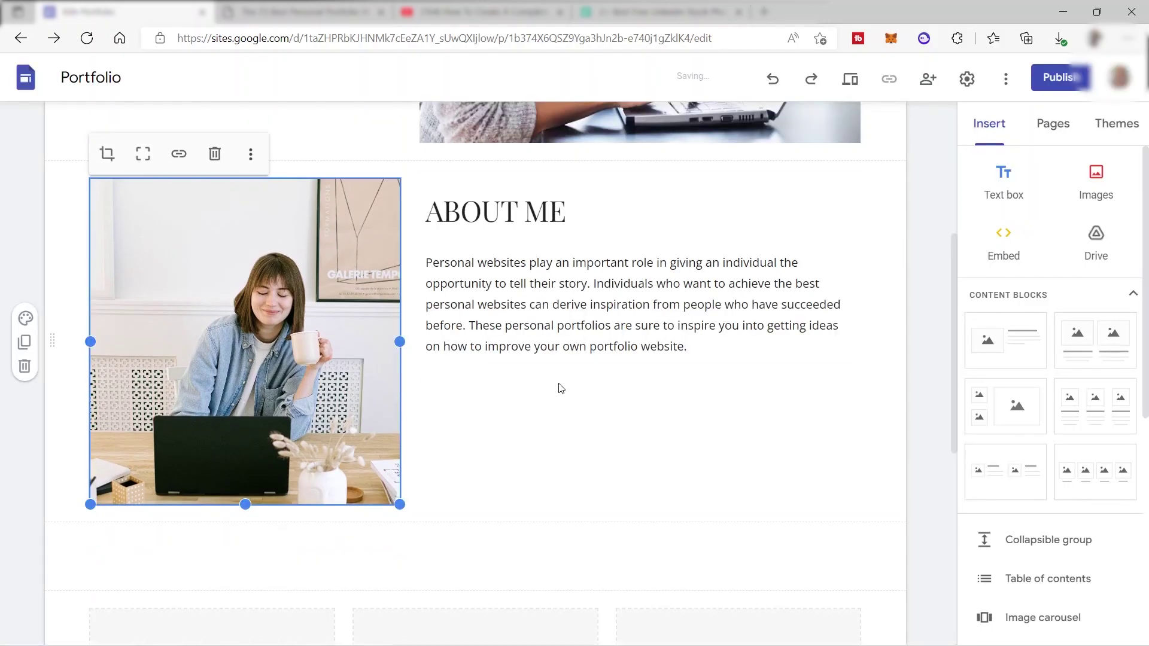
- Enter "SERVICES" in the empty text box above the three image placeholders and centre it
scroll(634, 419, down, 3)
scroll(569, 297, up, 4)
scroll(569, 300, down, 6)
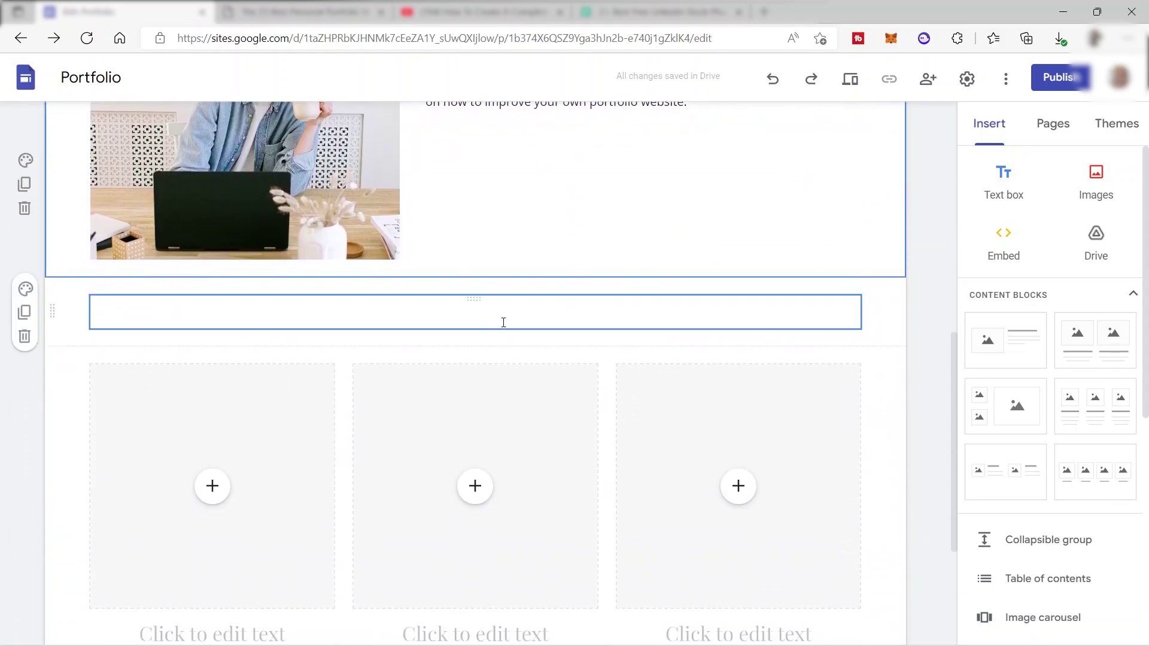
click(464, 311)
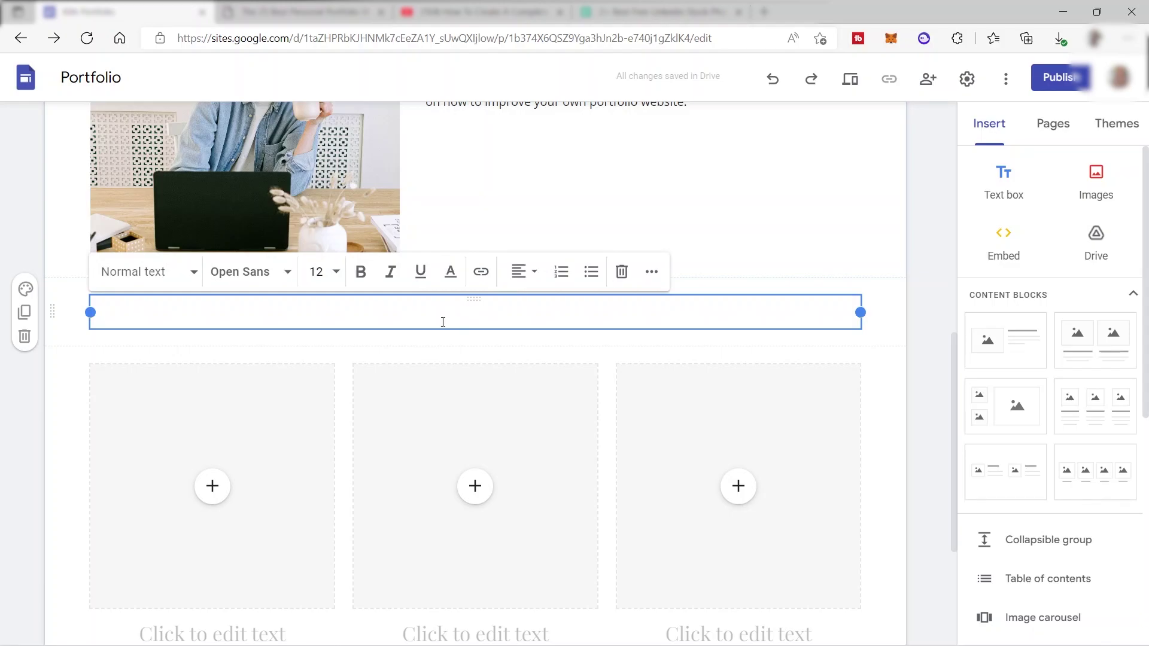
text(SERVICES)
click(534, 279)
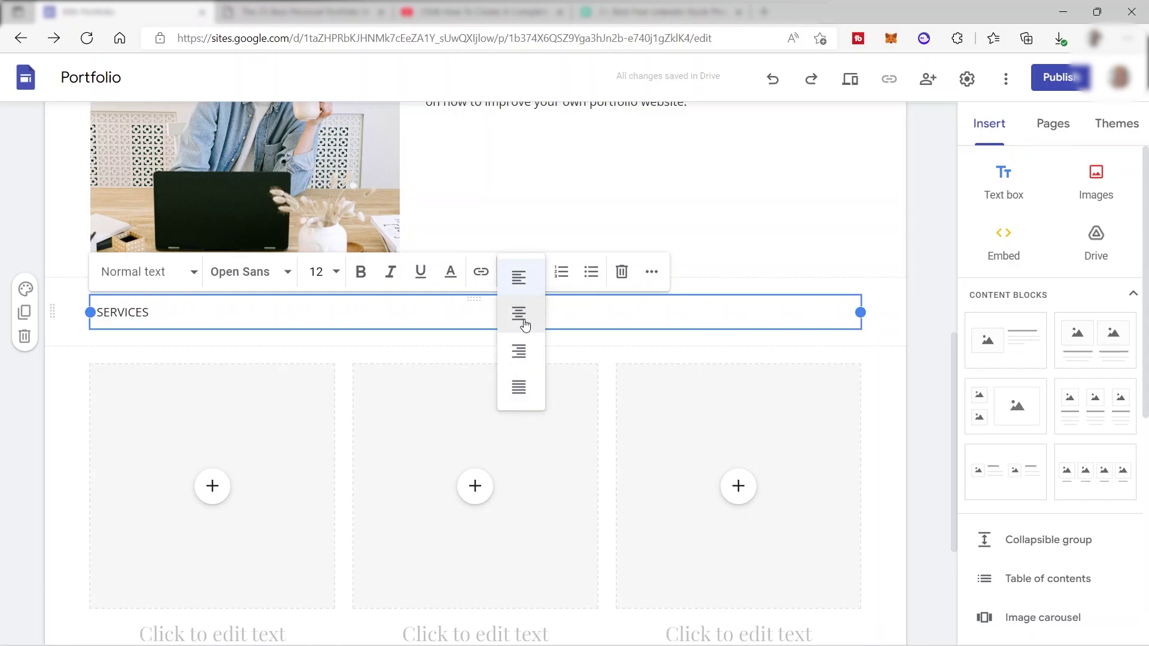
click(519, 313)
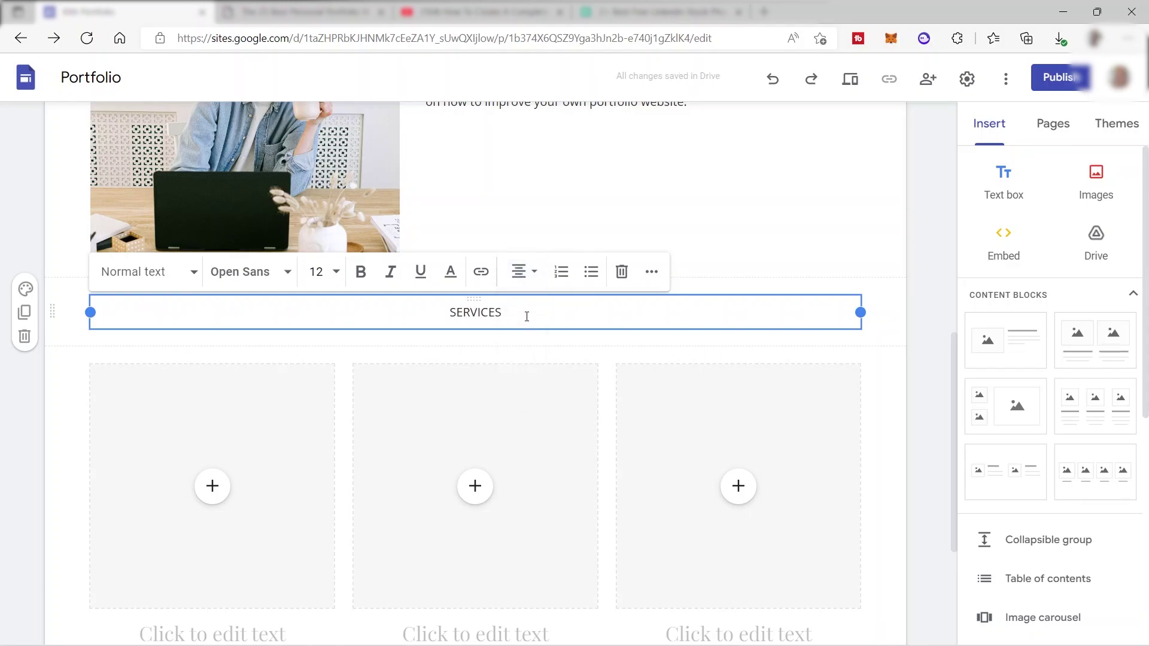
- Apply the Heading text style to "SERVICES"
drag(525, 314, 450, 315)
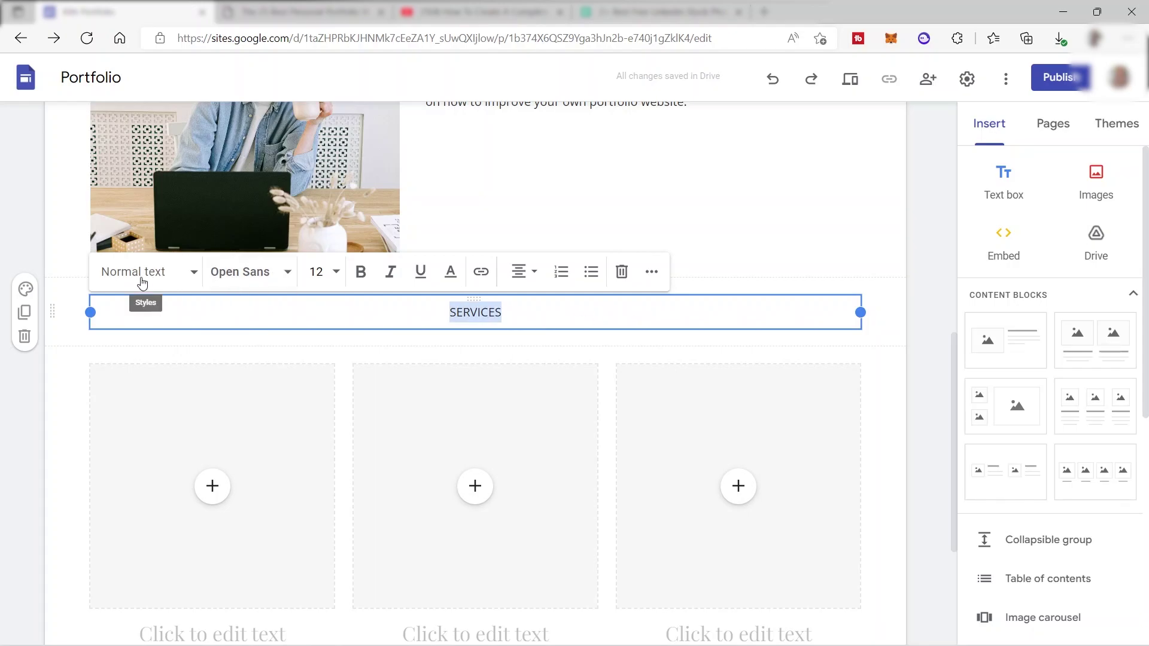
click(184, 276)
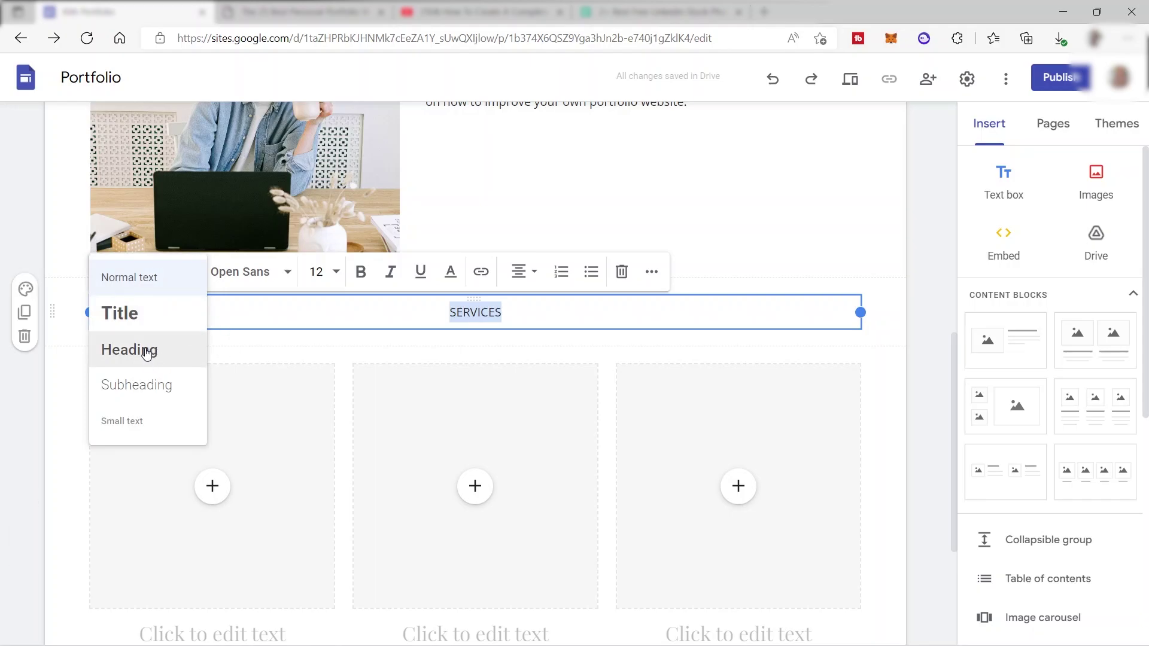
click(146, 352)
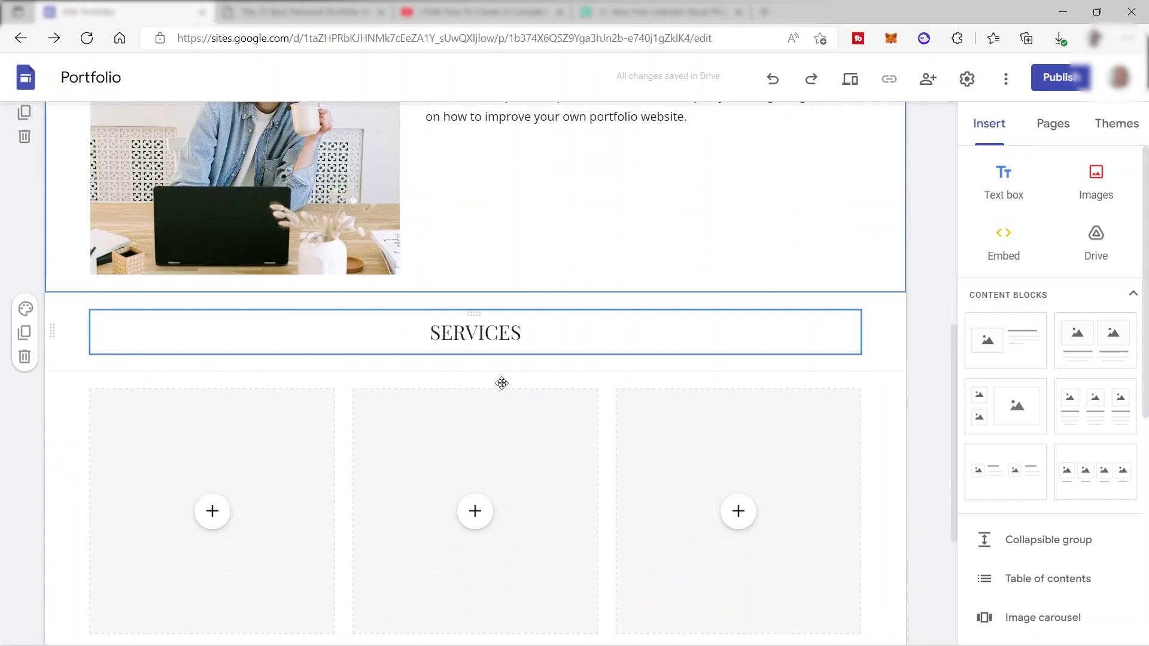
- Insert a button named "Hire Me" that links to the site's Contact Info page
scroll(503, 385, down, 3)
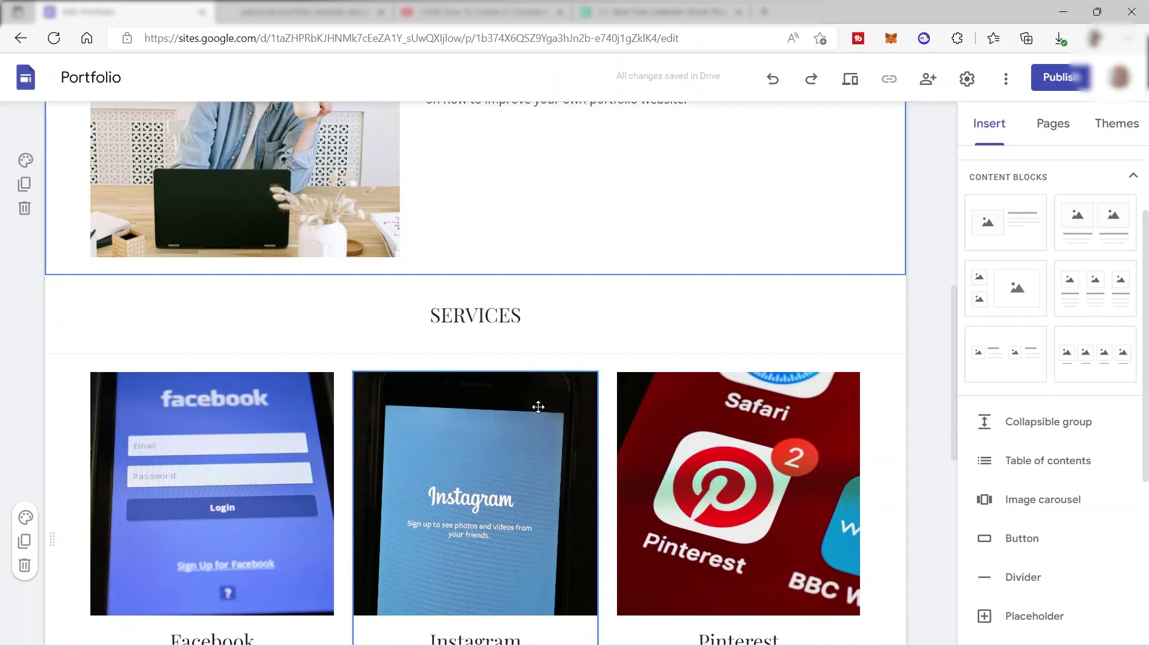
scroll(536, 406, down, 4)
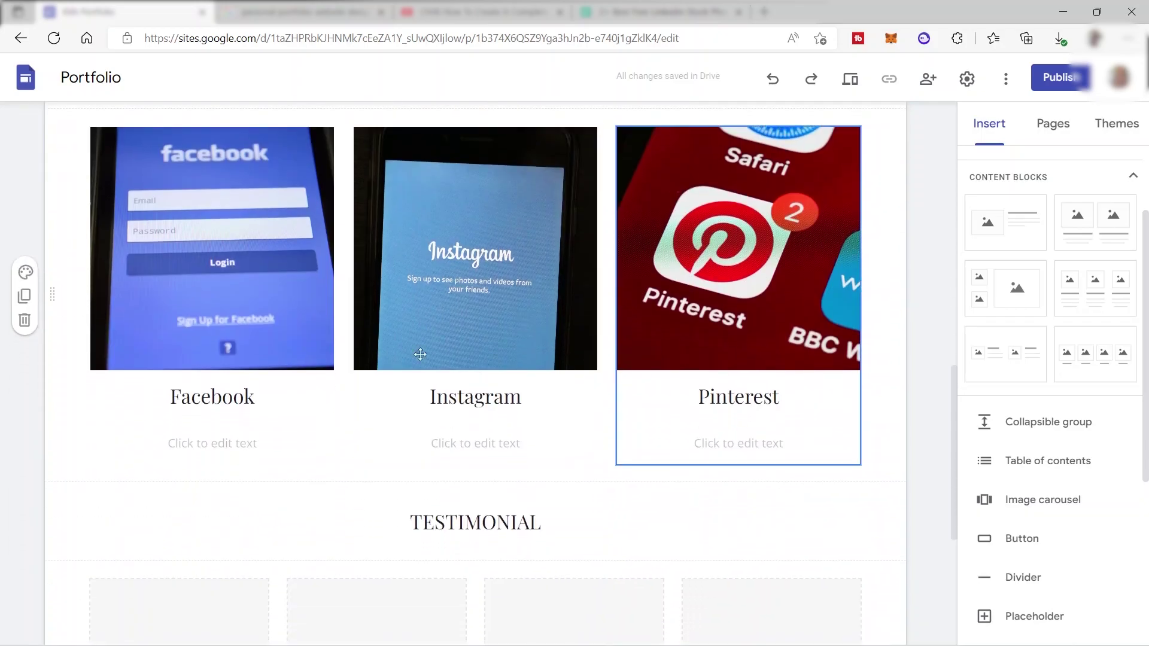
scroll(510, 449, down, 3)
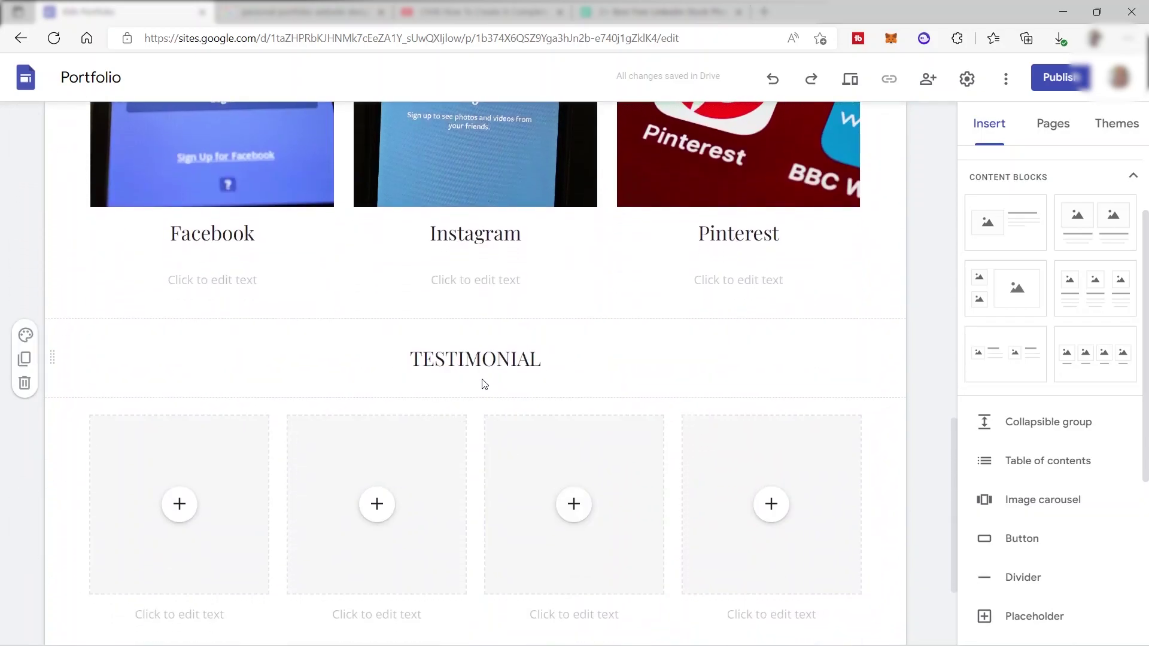
scroll(230, 401, down, 1)
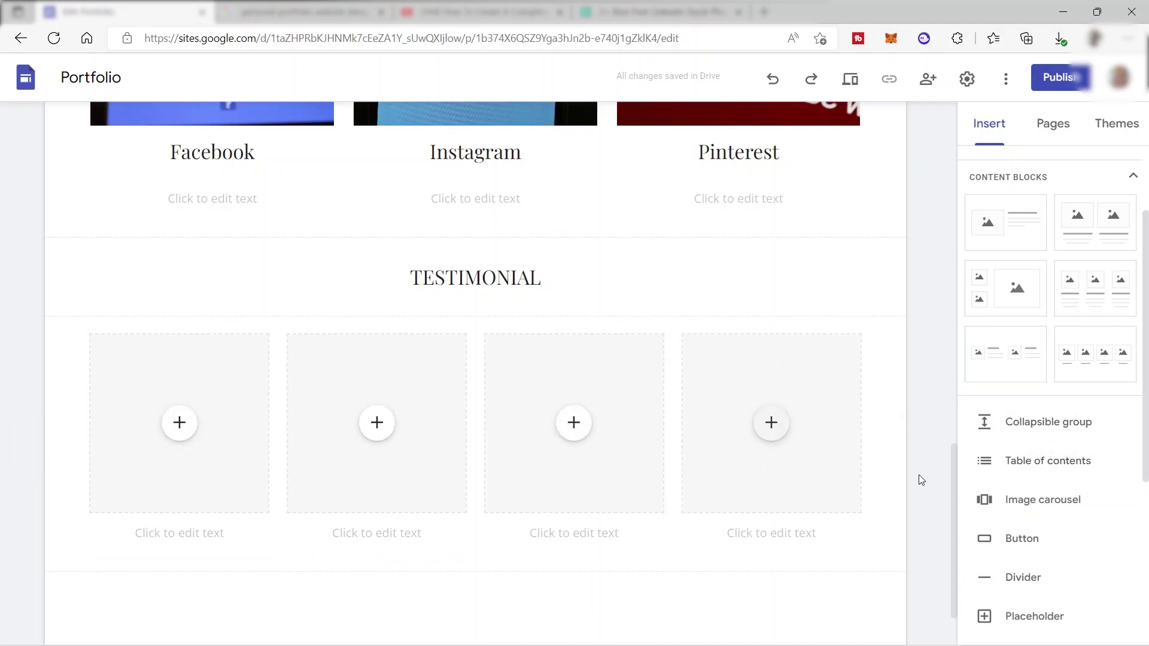
scroll(920, 515, down, 1)
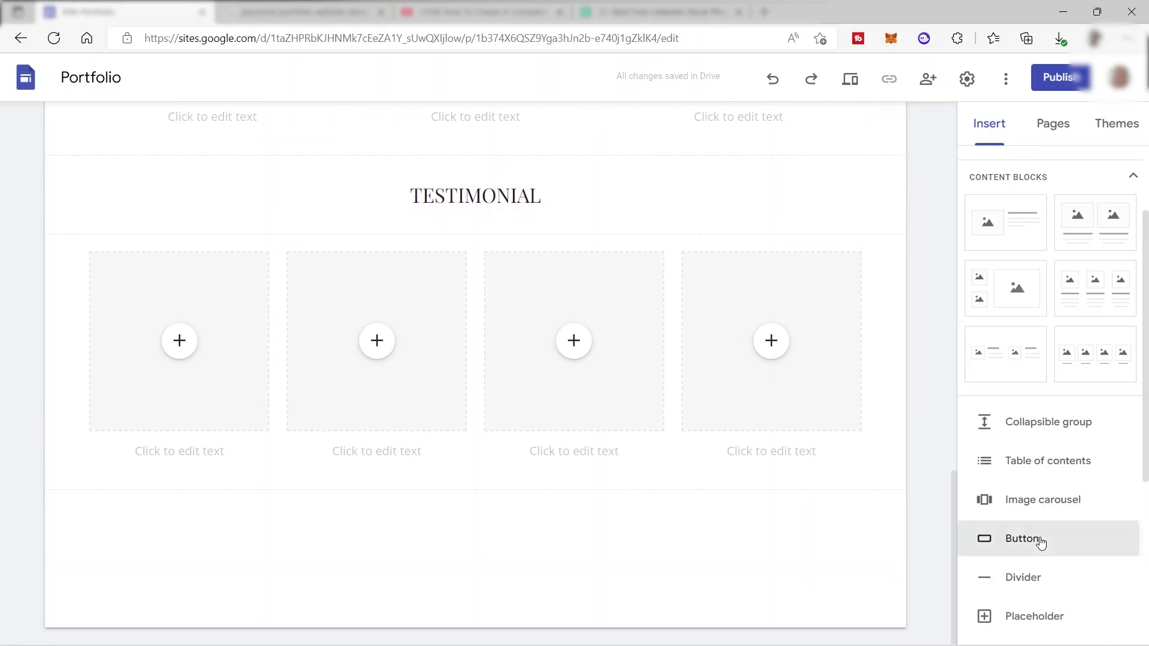
click(1041, 538)
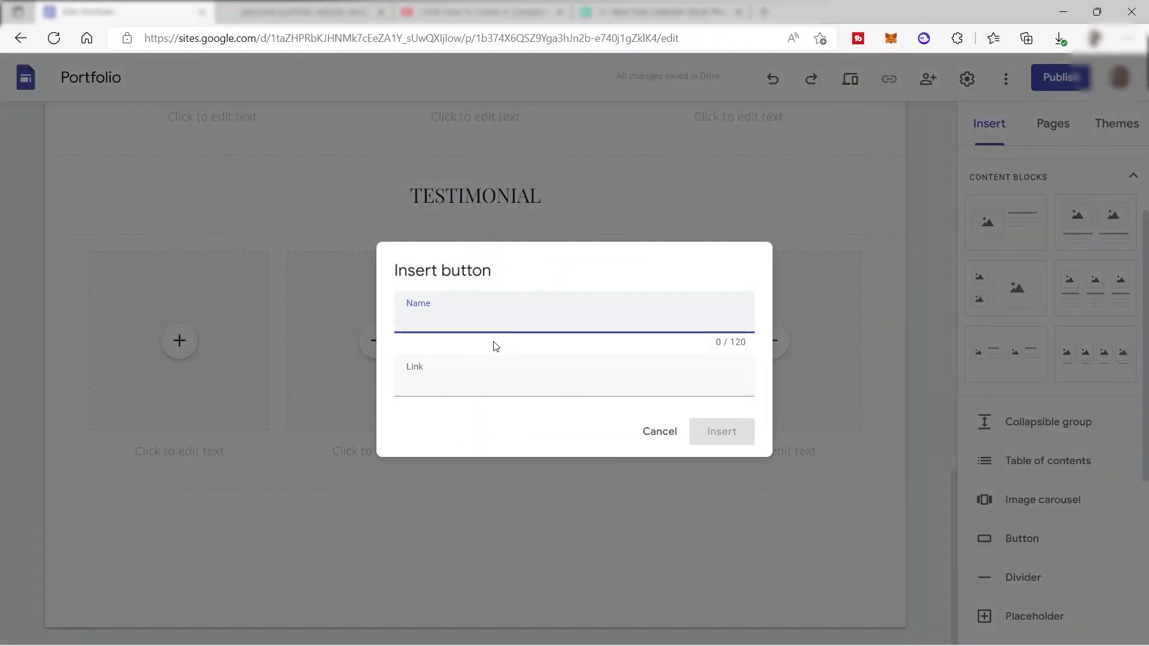
text(Hire Me)
click(496, 388)
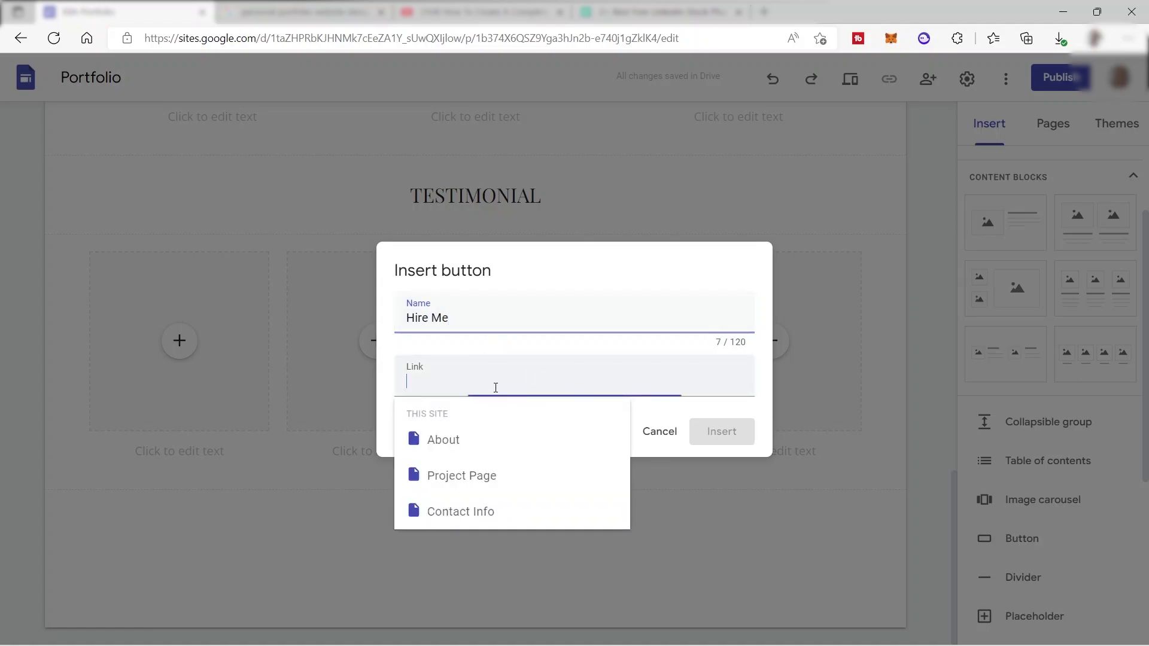
click(503, 511)
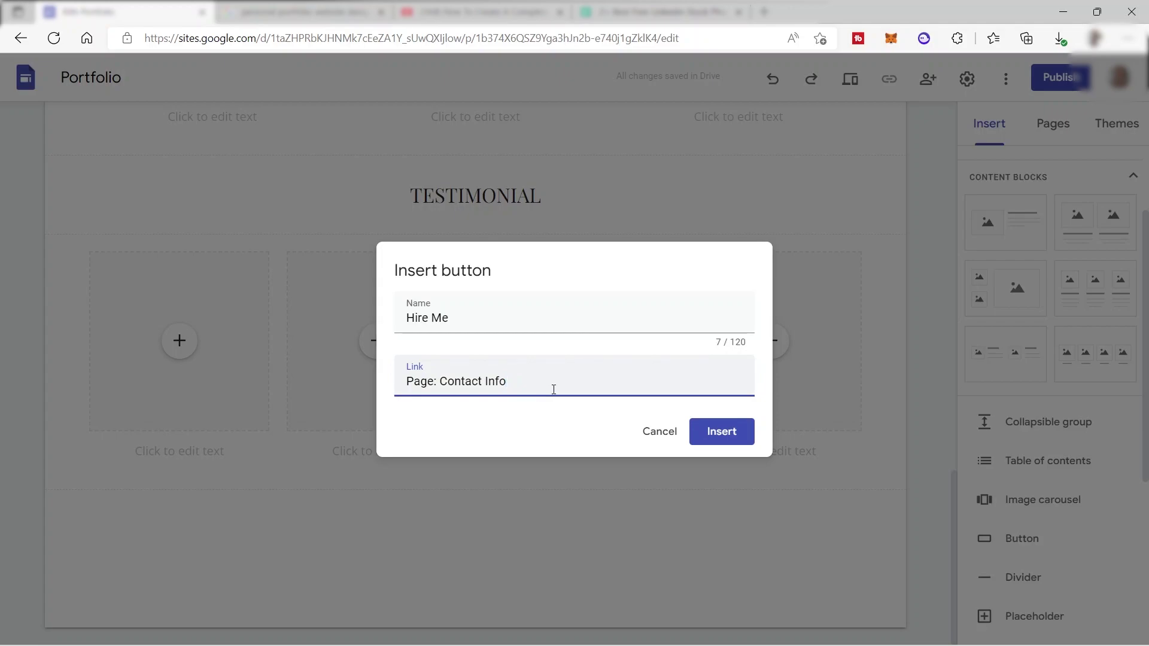
click(730, 440)
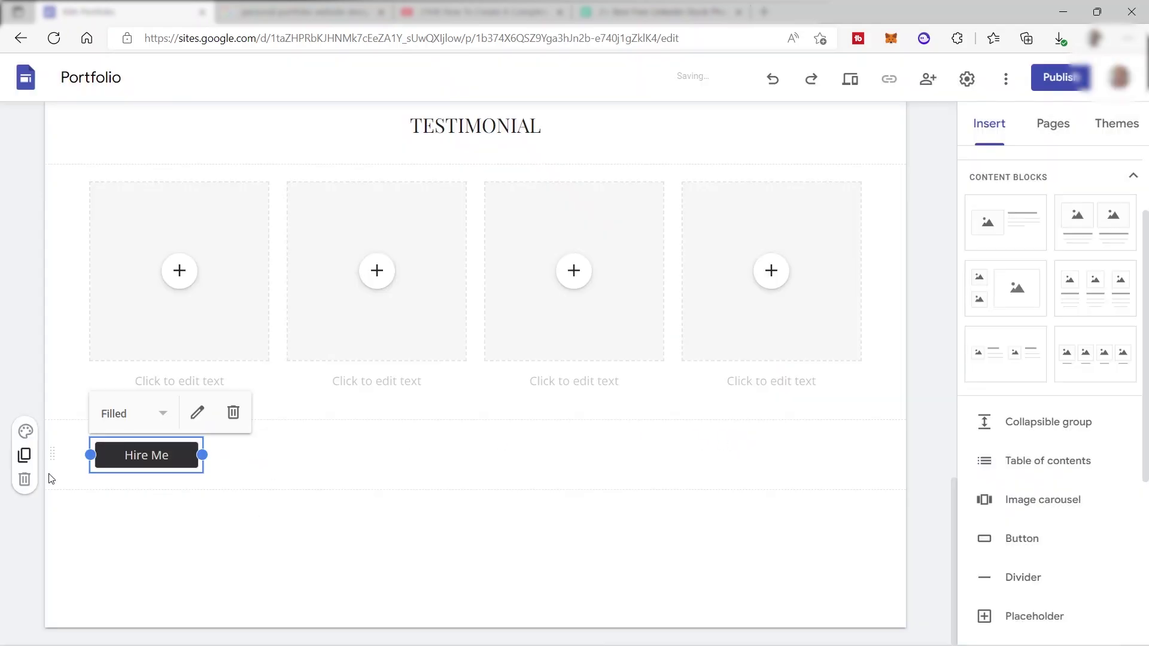
- Move the "Hire Me" button up the page into the About Me block, directly under the body paragraph
drag(51, 461, 99, 518)
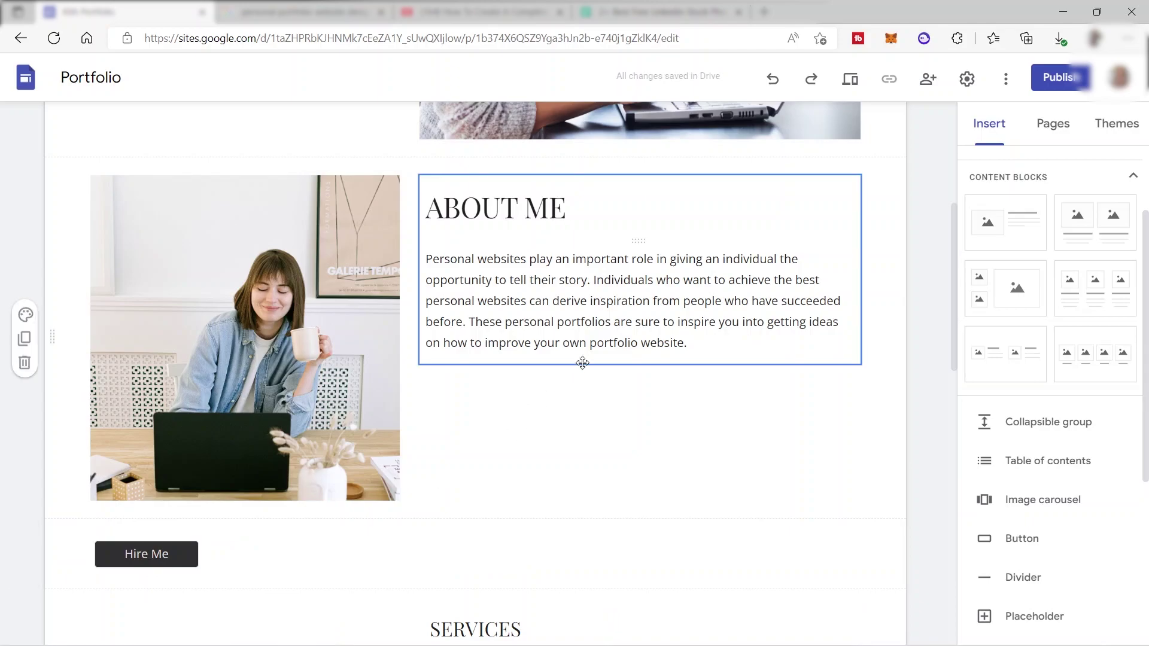
drag(105, 555, 540, 355)
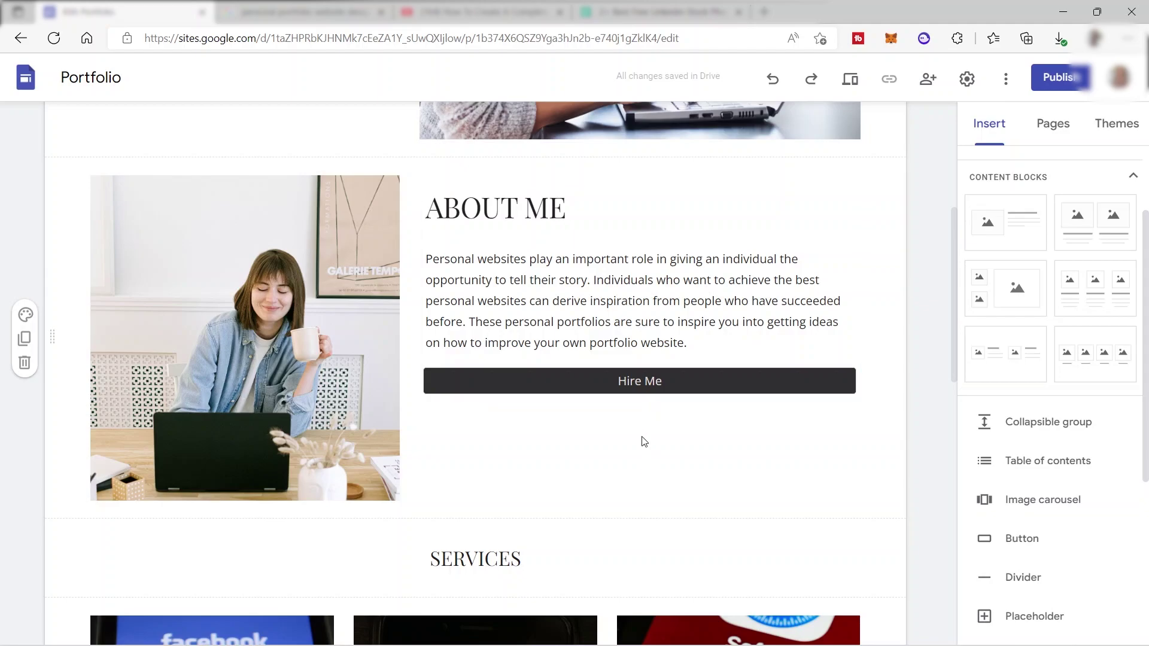
- Preview the site at large-screen size and look through the home page from the introduction to the testimonial section
scroll(638, 437, up, 5)
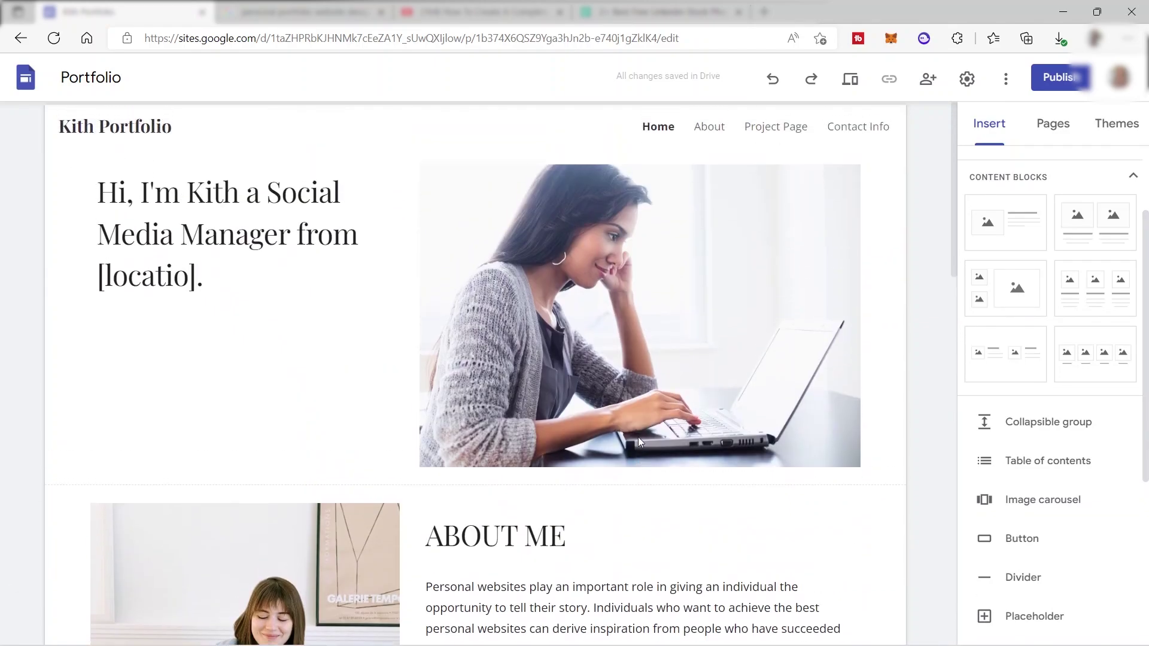
click(857, 84)
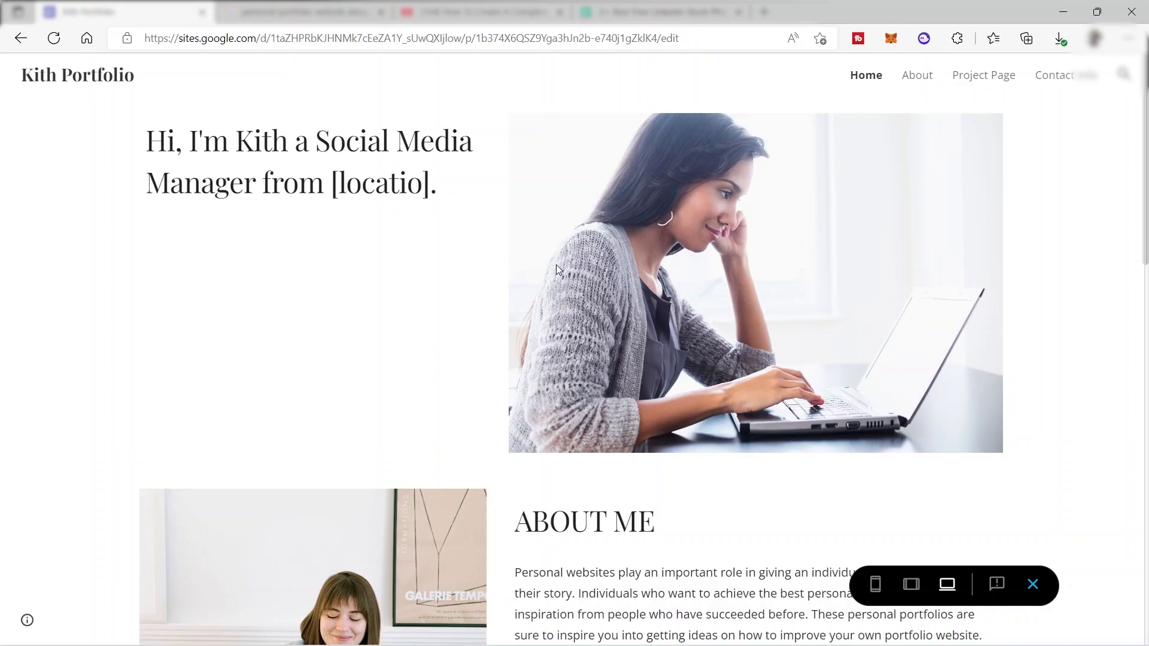
scroll(562, 329, down, 4)
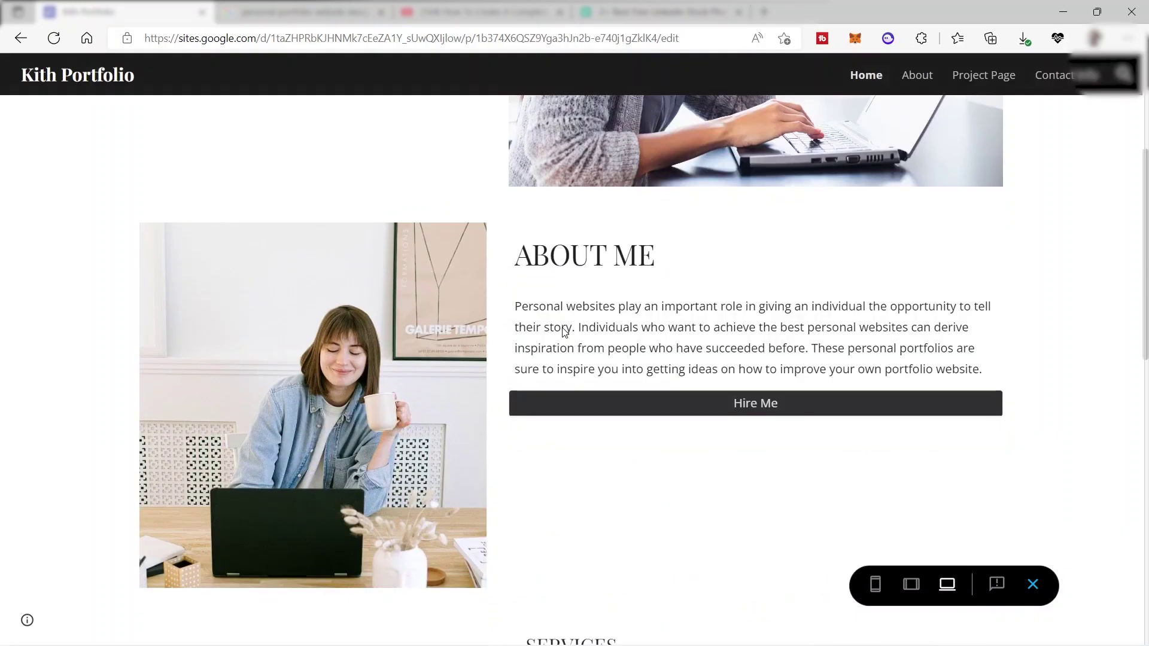
scroll(631, 327, down, 12)
scroll(854, 405, up, 7)
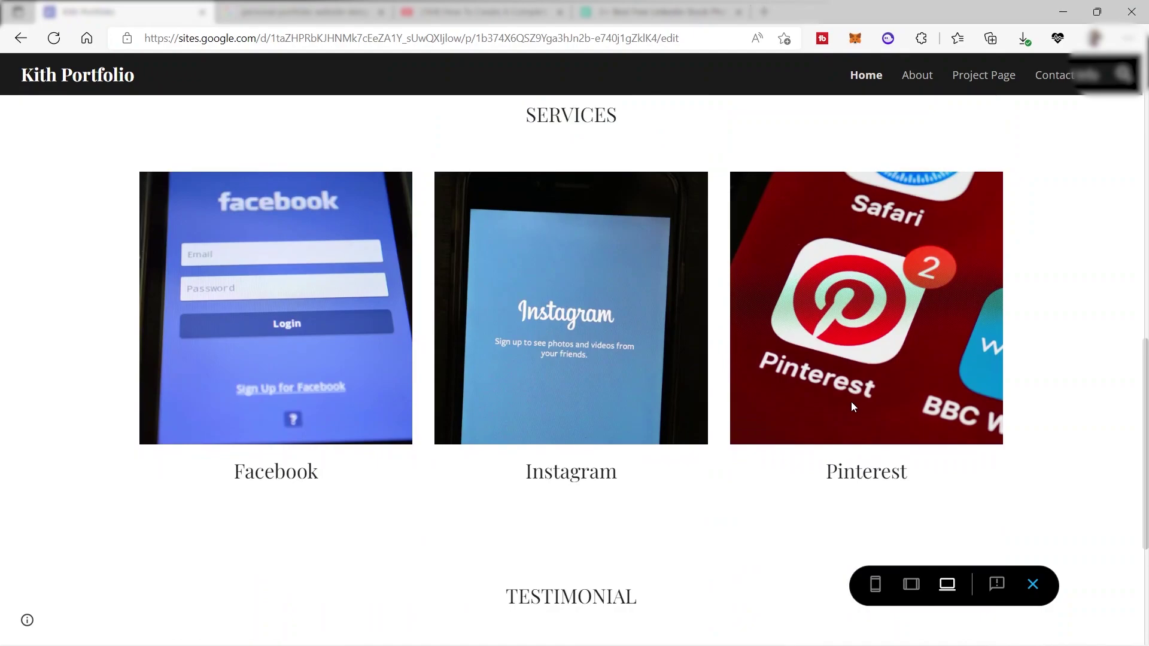
- Check the home page in the phone preview, including its page navigation menu
click(874, 585)
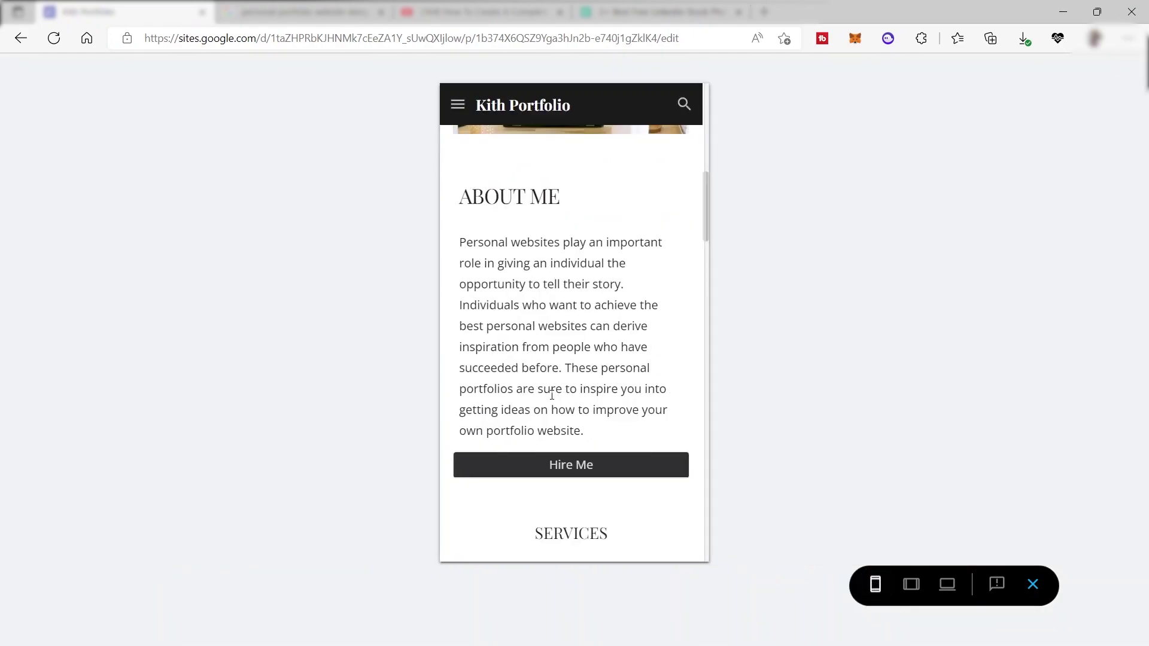
scroll(543, 304, up, 6)
click(457, 104)
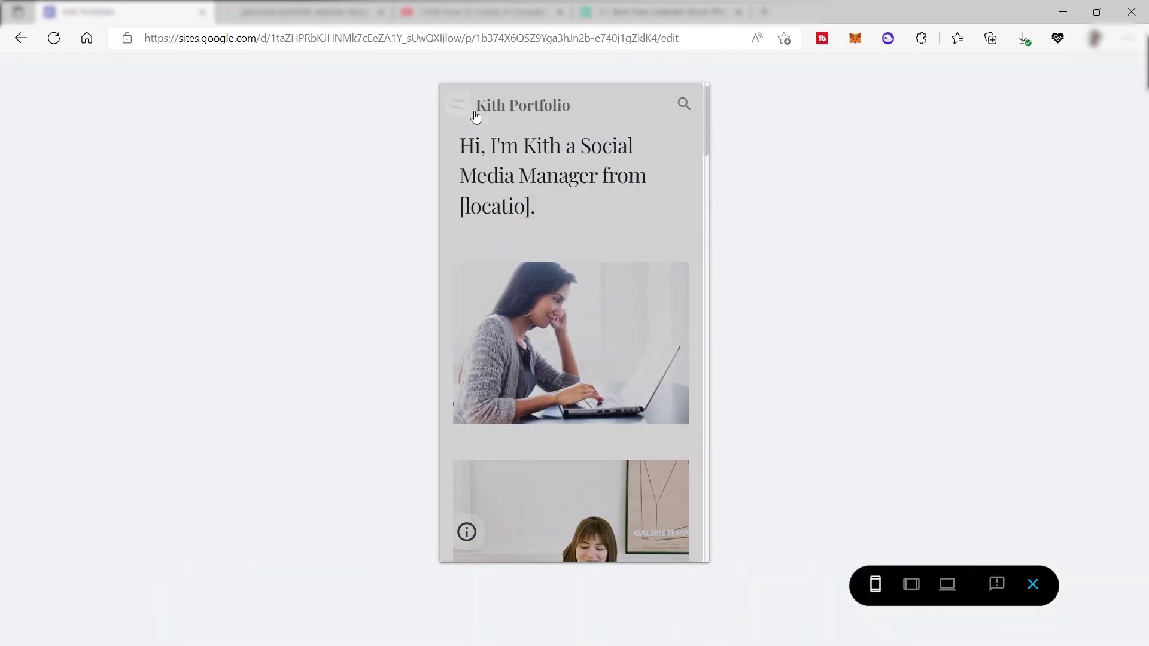
click(676, 243)
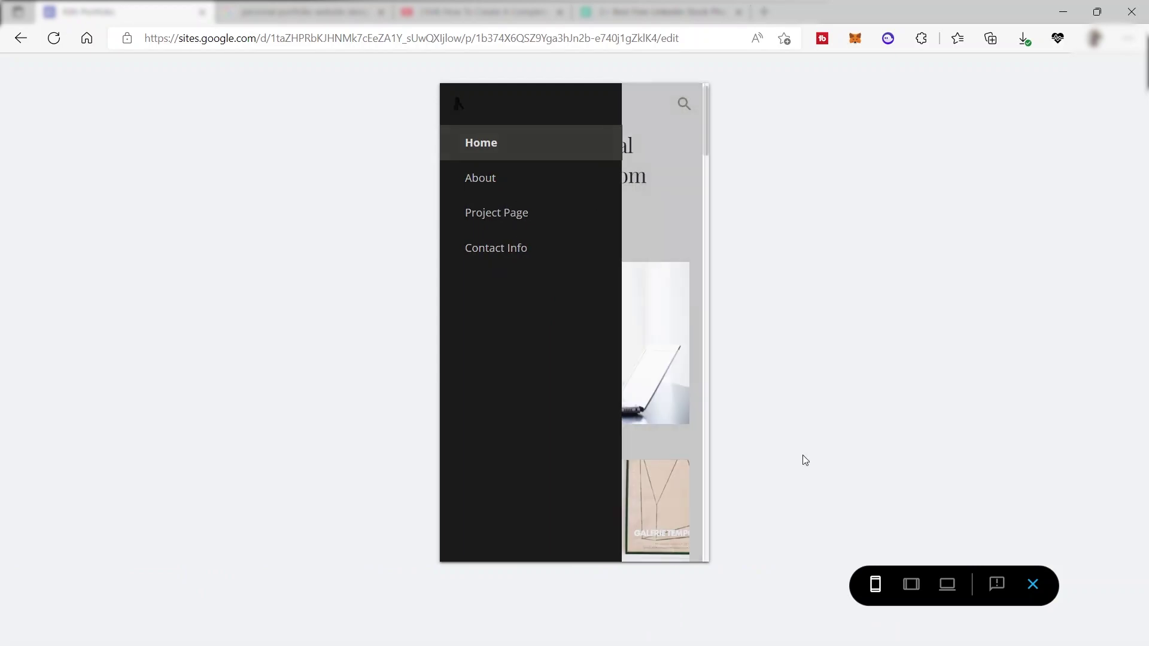
- Check the whole home page in the tablet preview, then exit the preview
click(910, 592)
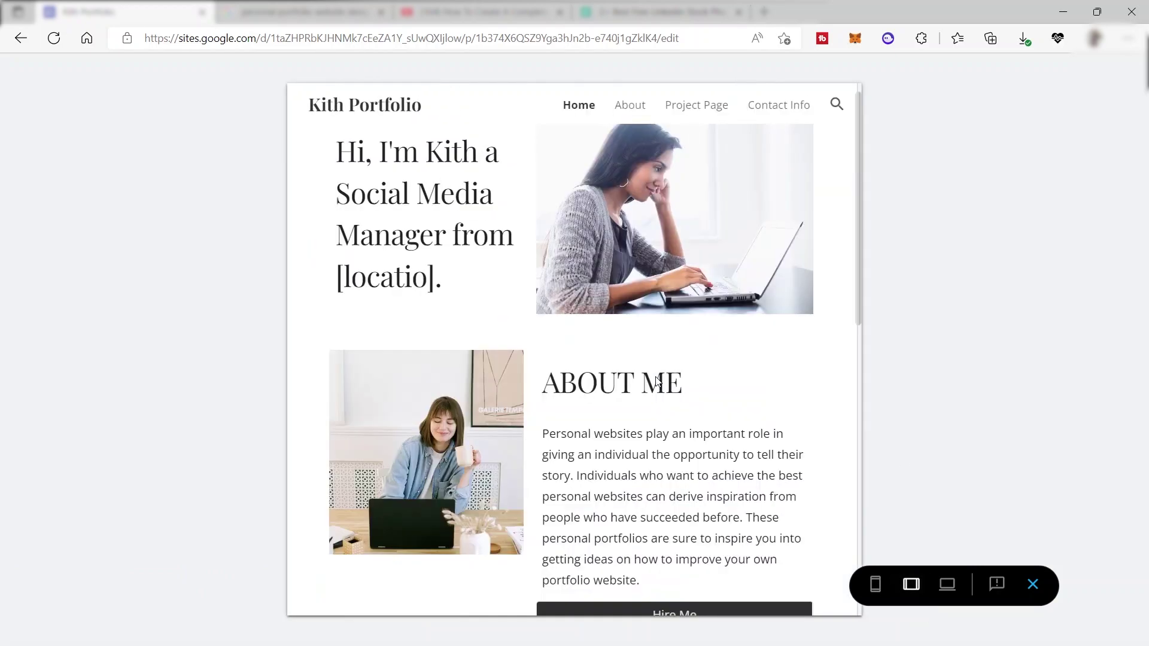
scroll(657, 380, down, 10)
scroll(651, 366, up, 12)
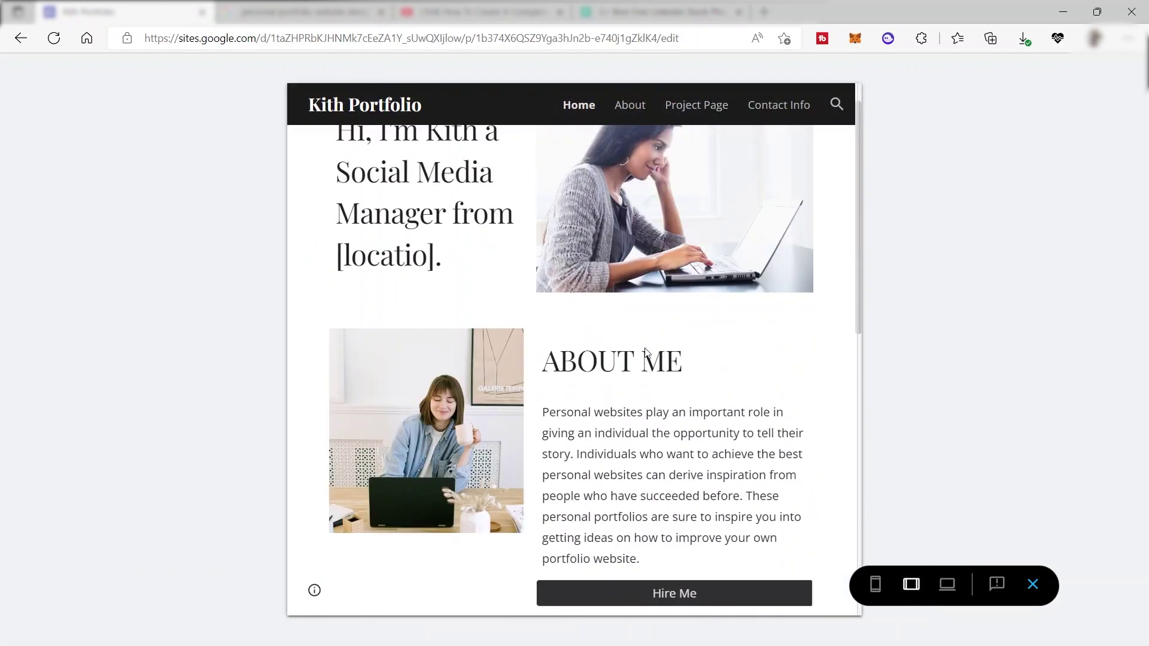
click(1034, 586)
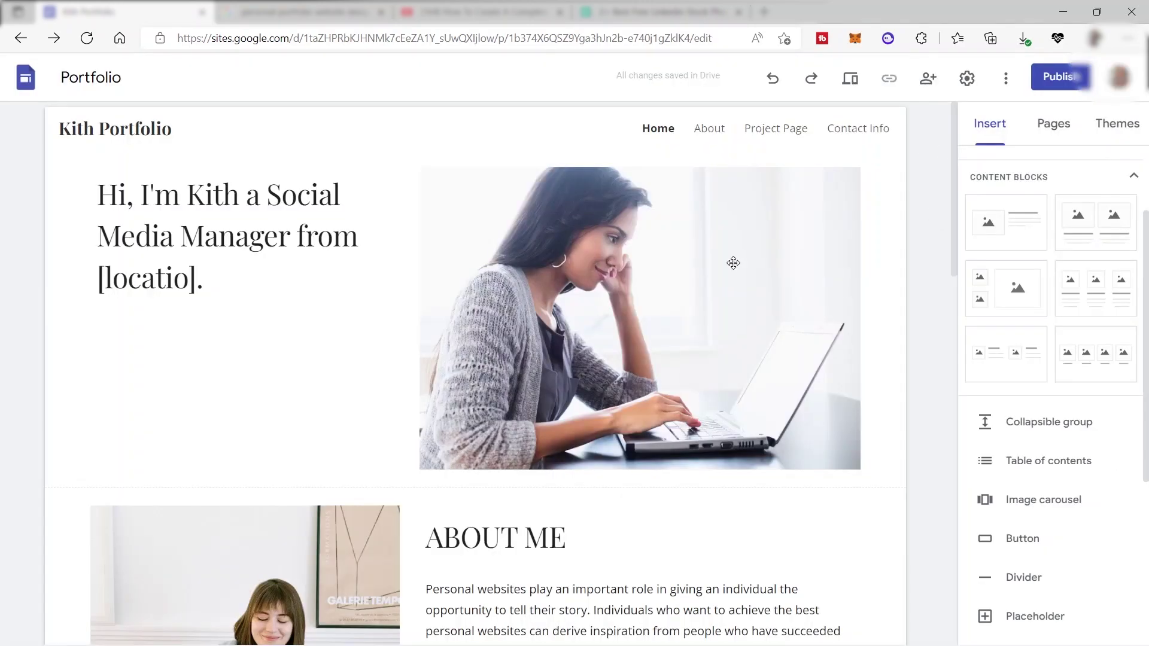
- Publish the site to the web, using the portfolio owner's first name followed by "portfolio" as the web address
click(1057, 78)
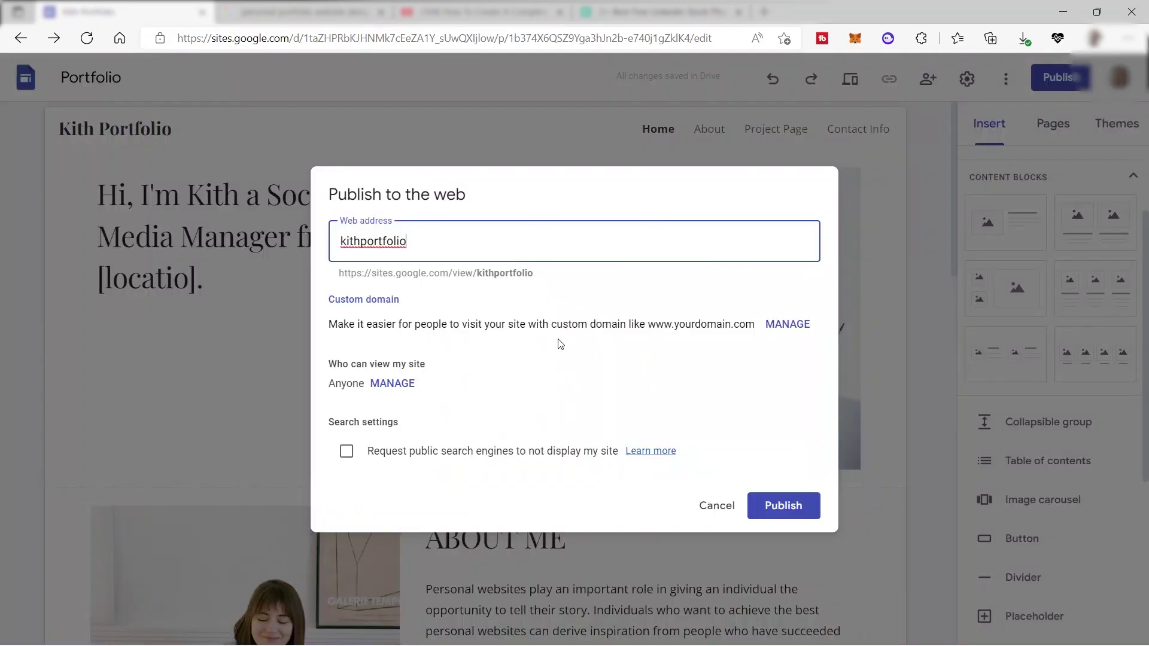
click(363, 272)
drag(370, 272, 464, 277)
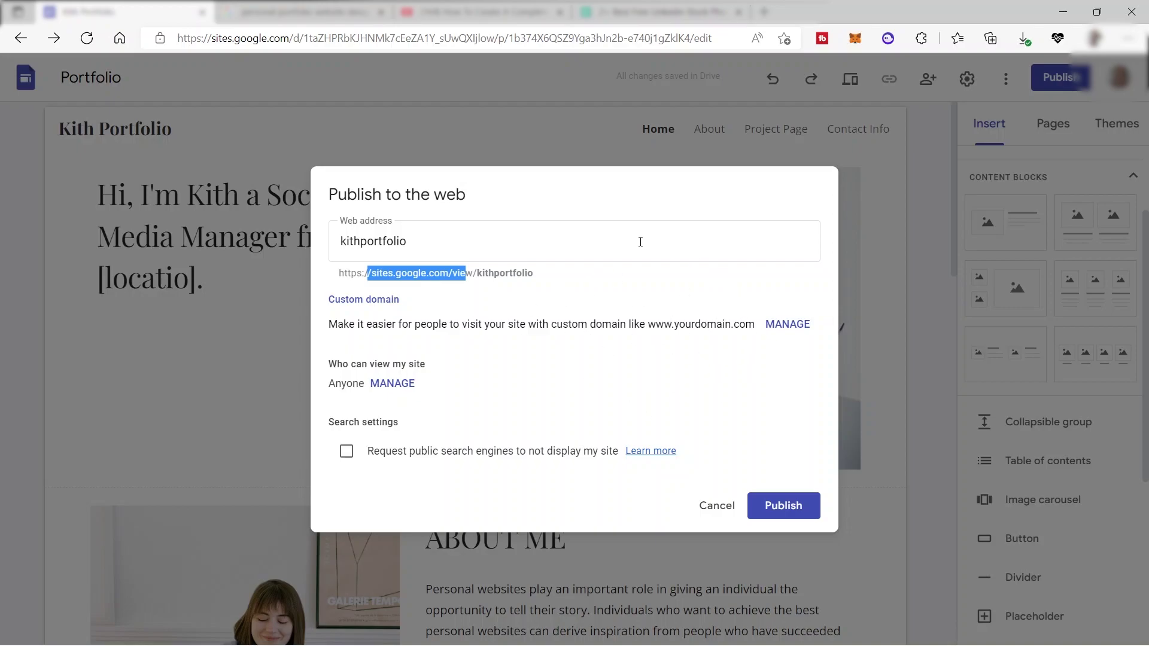
click(786, 514)
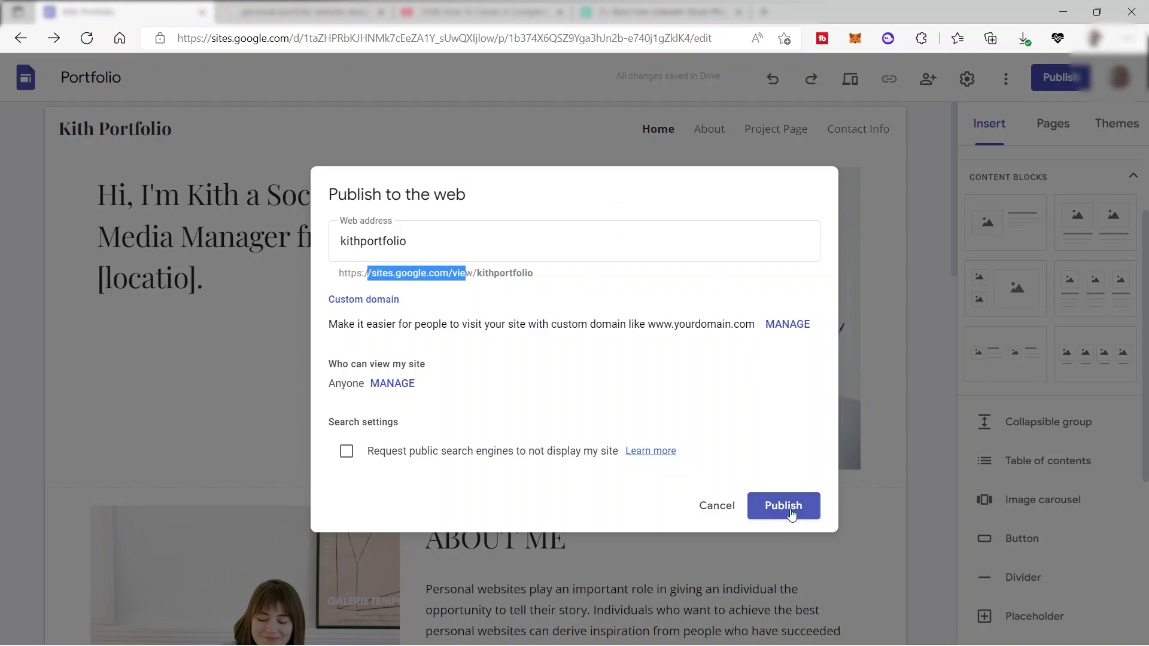